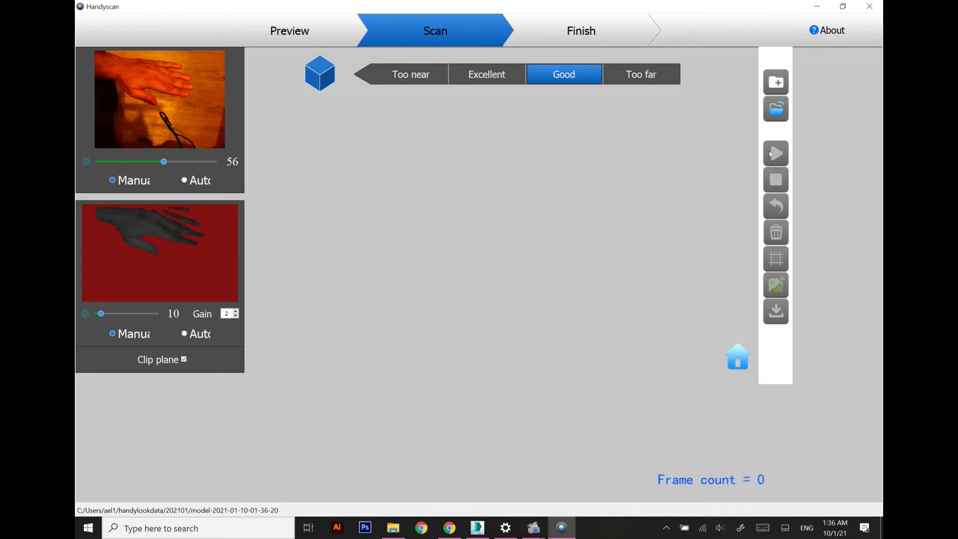
Step: Scan the hand and wrist, and complete the scan to fuse the captured frames
click(772, 154)
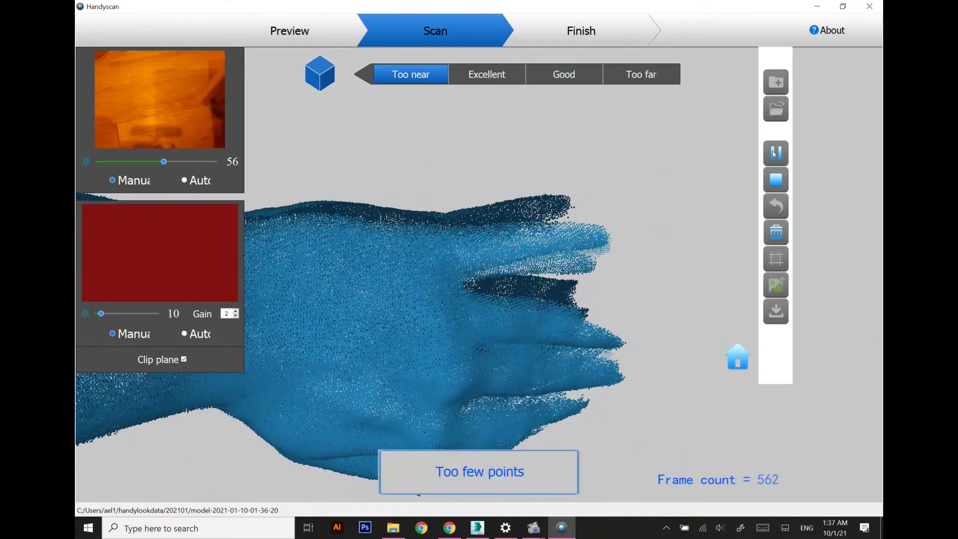
click(772, 180)
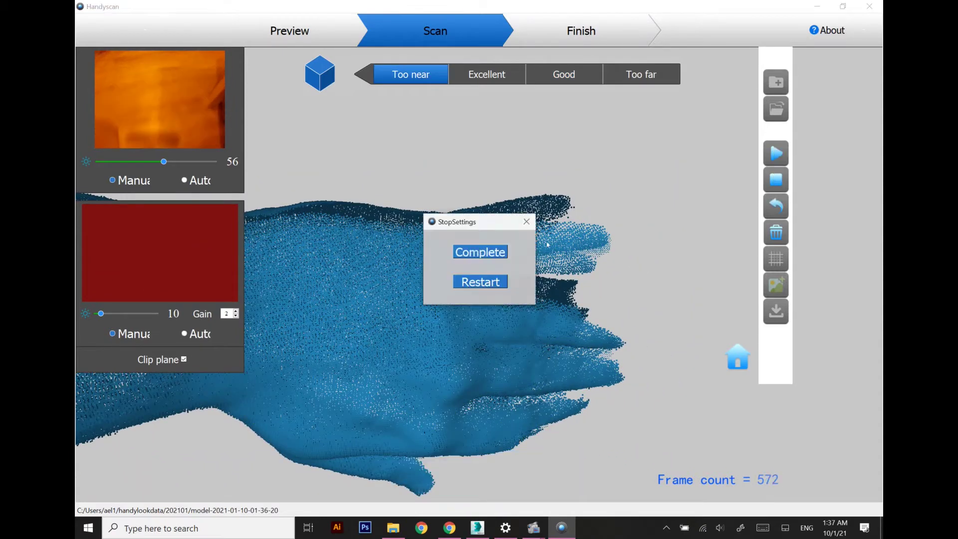
click(480, 253)
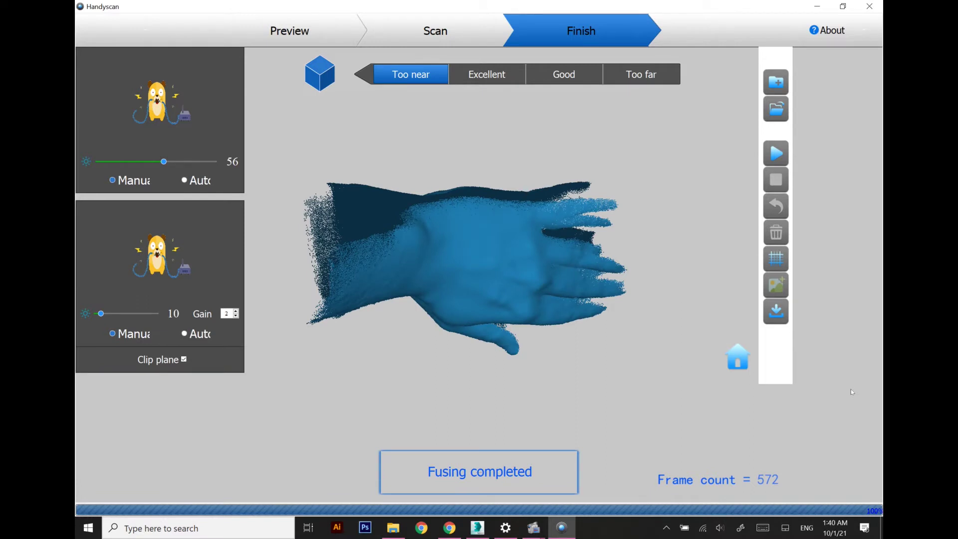
Step: Fill the holes in the fused hand scan and check the mesh from the back, palm and wrist sides
click(785, 285)
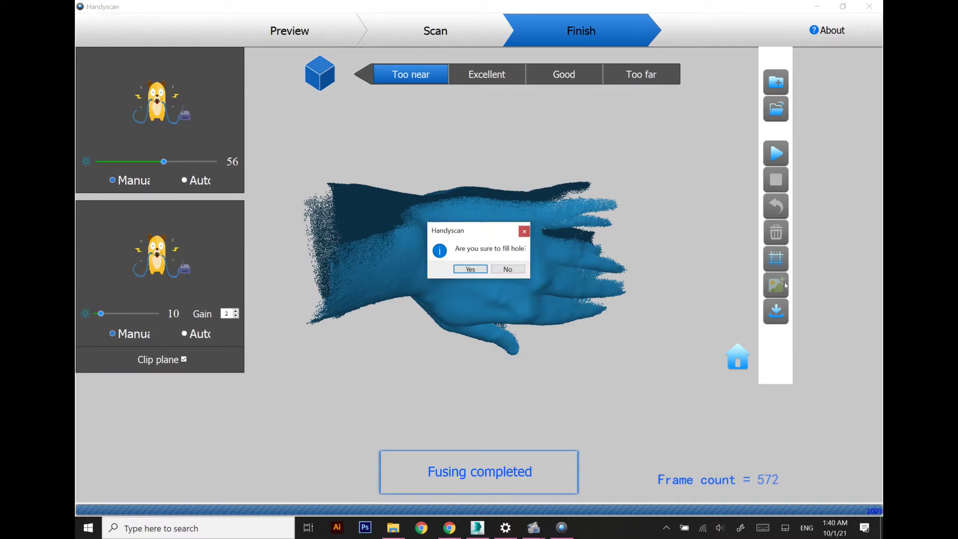
click(483, 270)
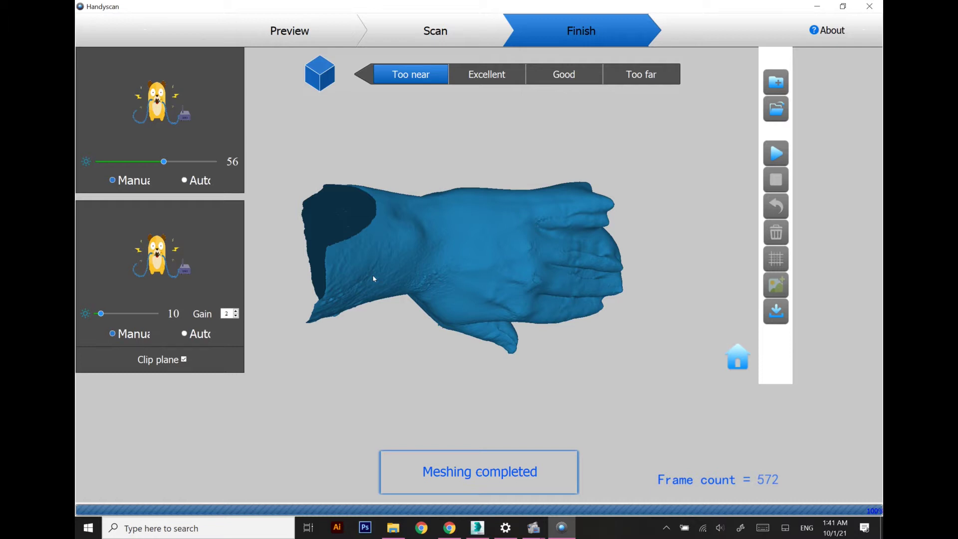
drag(309, 276, 654, 330)
drag(421, 330, 654, 245)
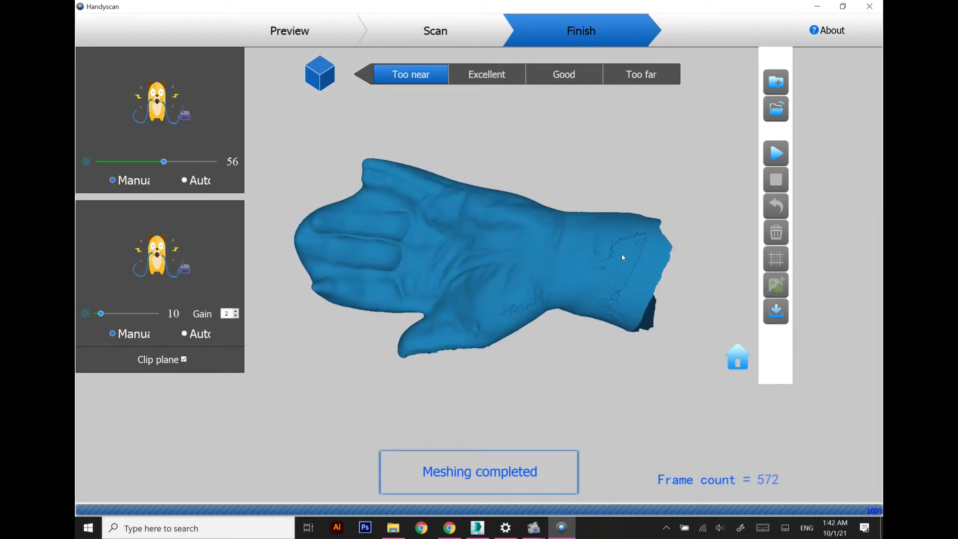
drag(548, 308, 485, 173)
scroll(471, 210, down, 5)
scroll(450, 242, up, 7)
drag(449, 242, 350, 290)
mouse_move(506, 212)
mouse_down()
mouse_move(344, 300)
mouse_move(497, 206)
mouse_up()
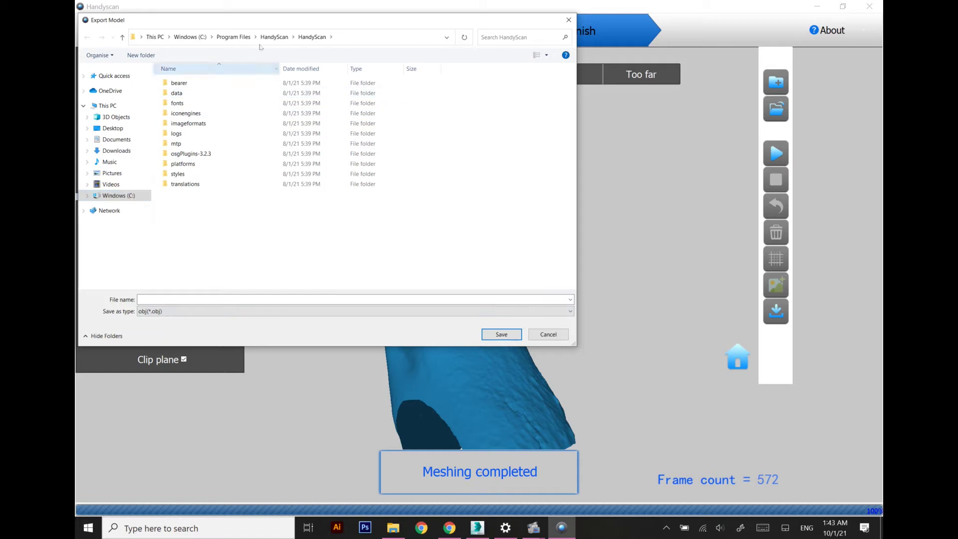
Step: Export the hand model as an OBJ file into a new folder named braces inside the raw videos folder in Downloads
click(116, 150)
double_click(189, 89)
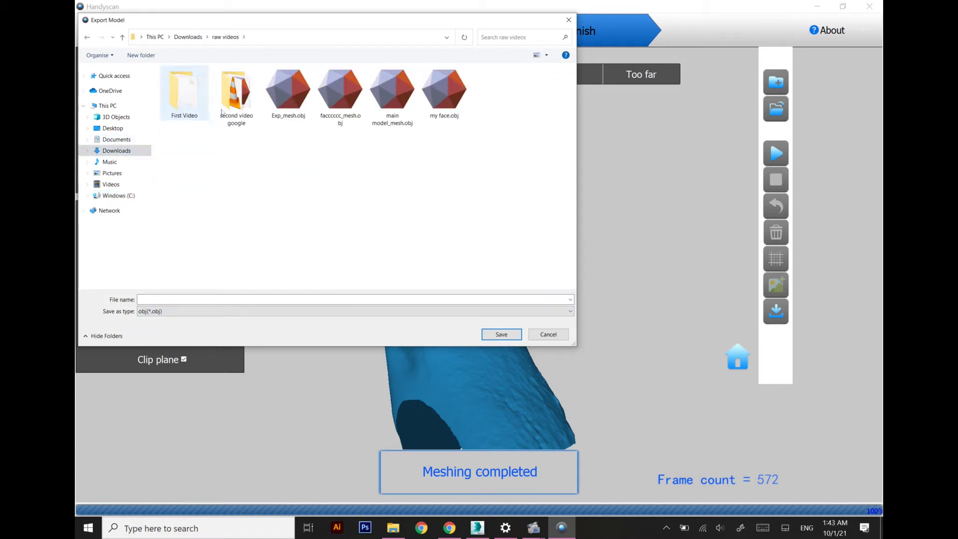
right_click(253, 186)
mouse_move(224, 303)
click(276, 304)
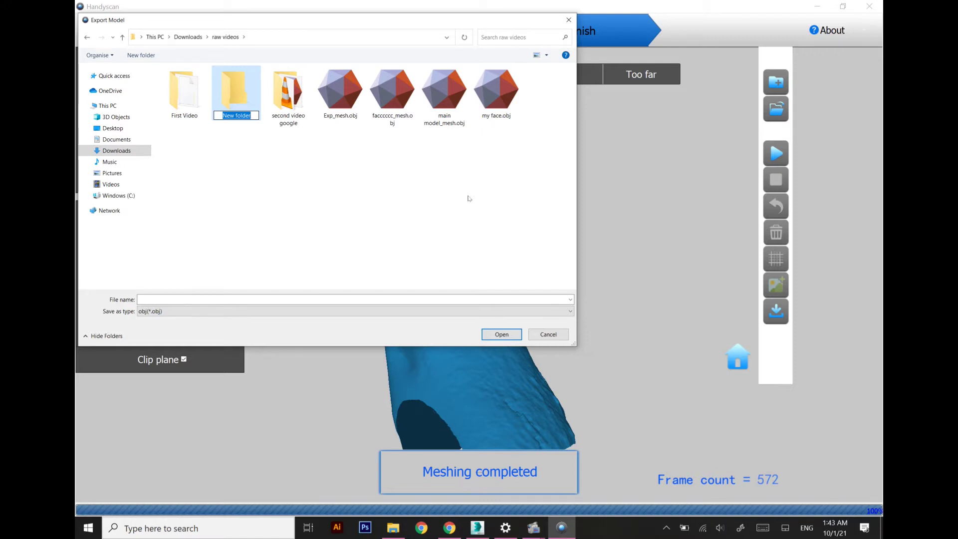
key(Return)
key(Return)
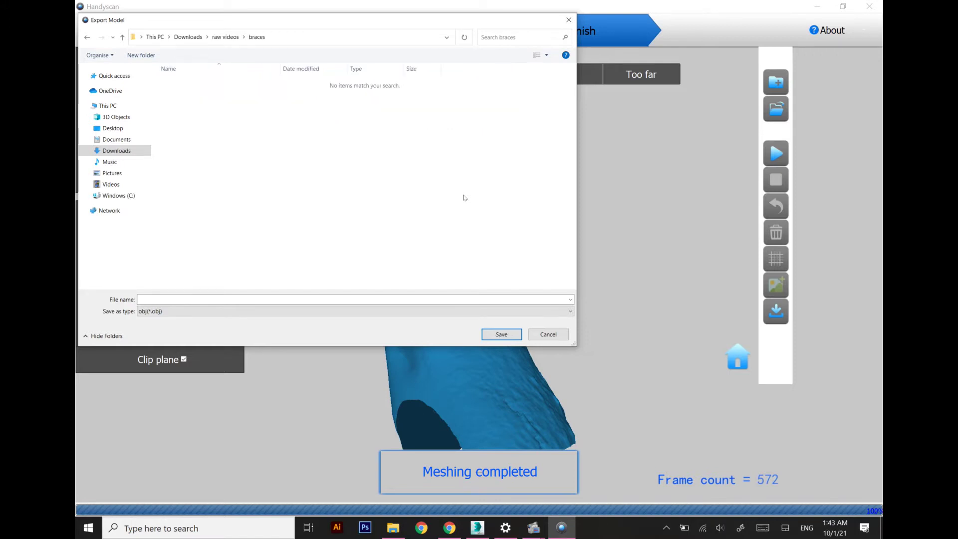
click(501, 334)
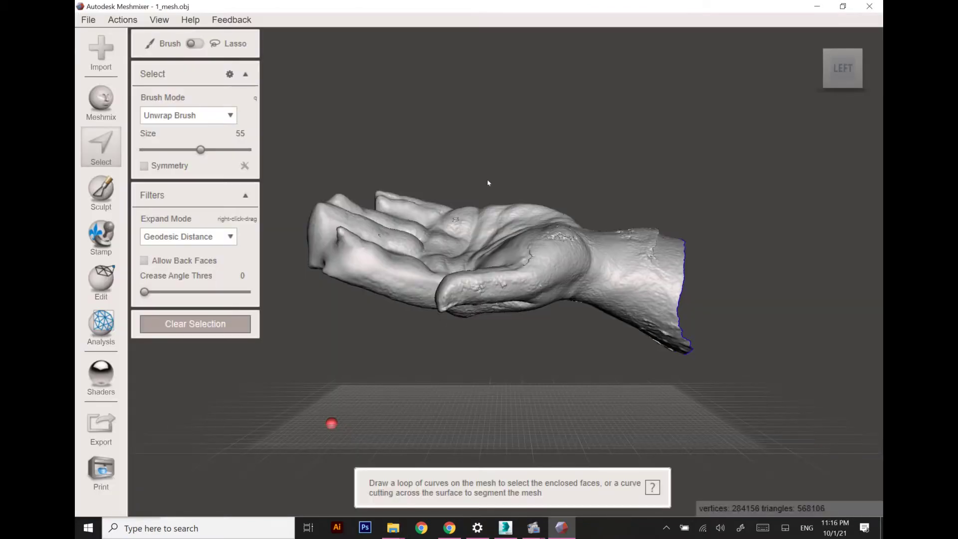
Step: In Autodesk Meshmixer, lasso and delete the ragged forearm end and the finger half of the hand mesh
drag(653, 196, 669, 375)
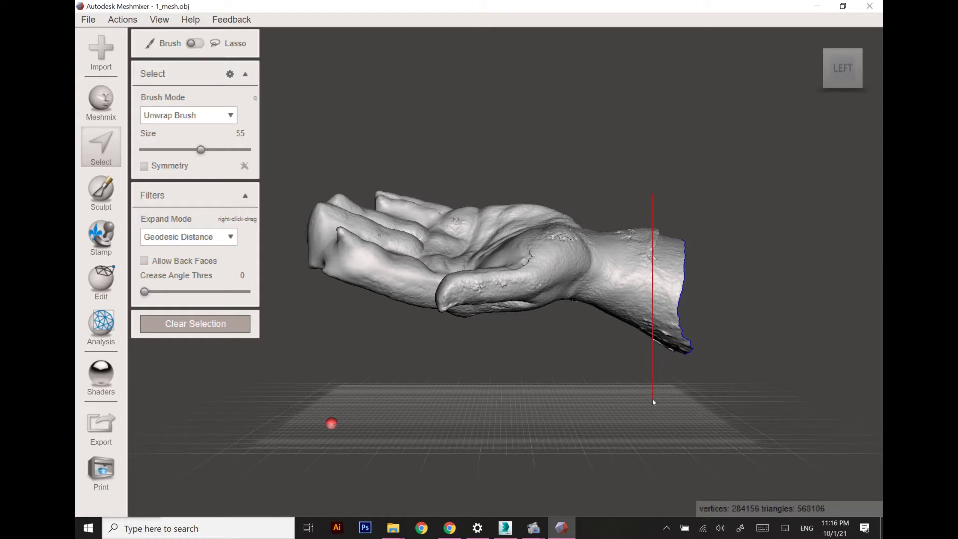
click(652, 198)
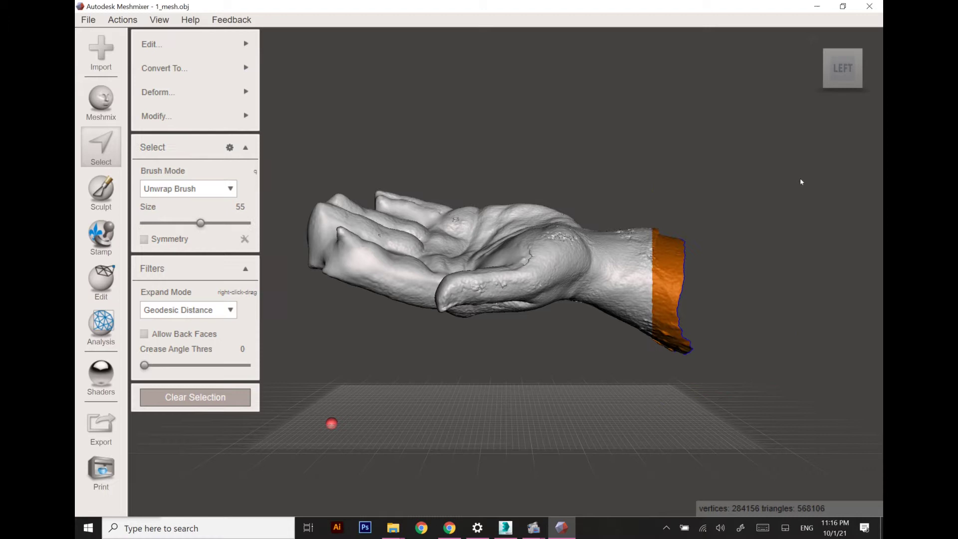
key(Delete)
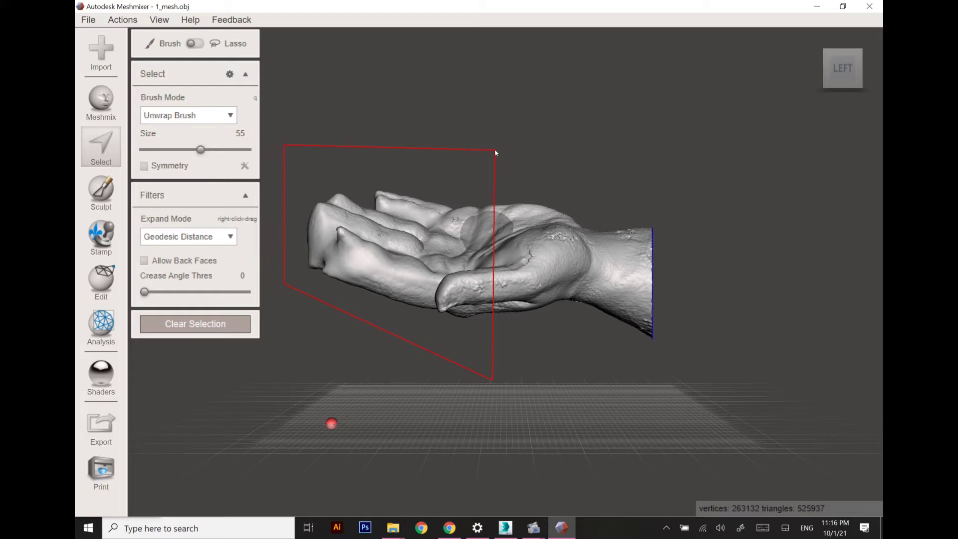
key(Return)
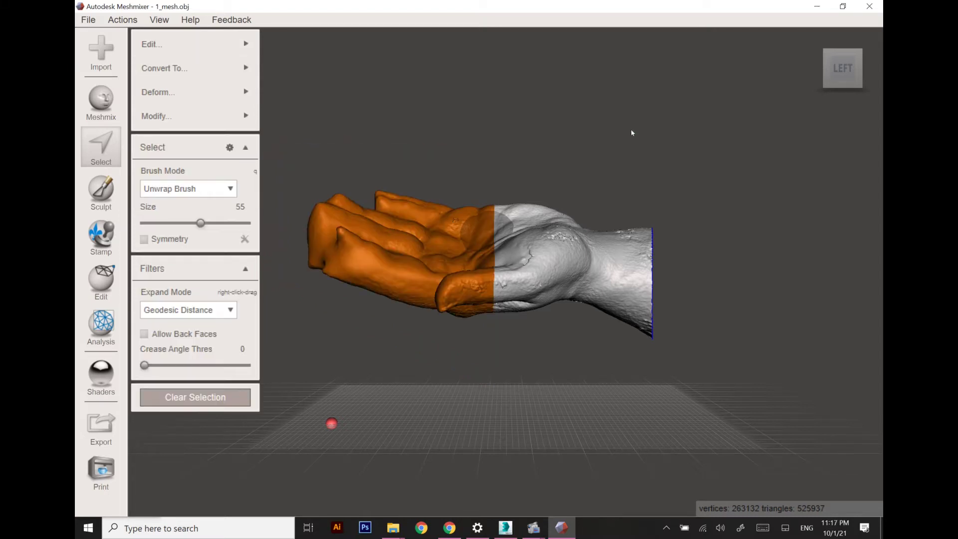
key(Delete)
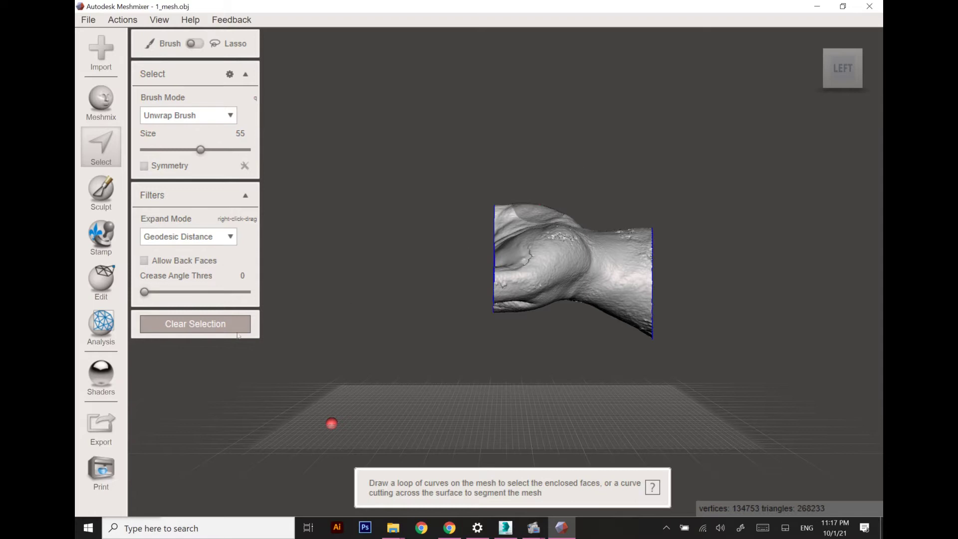
Step: Start sculpting on the rough thumb base with the brush size reduced to 41 and the strength raised to 51
right_drag(494, 311, 540, 284)
scroll(539, 282, up, 2)
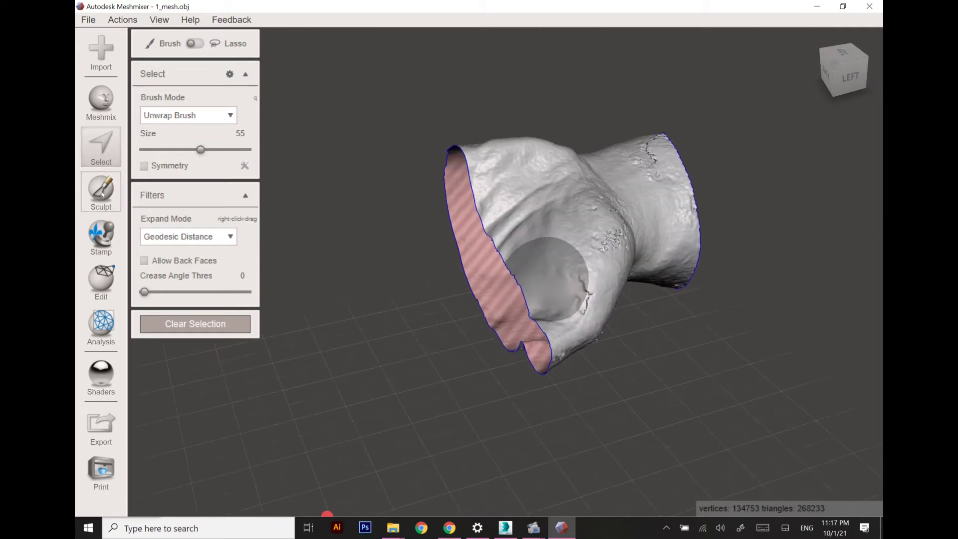
click(101, 190)
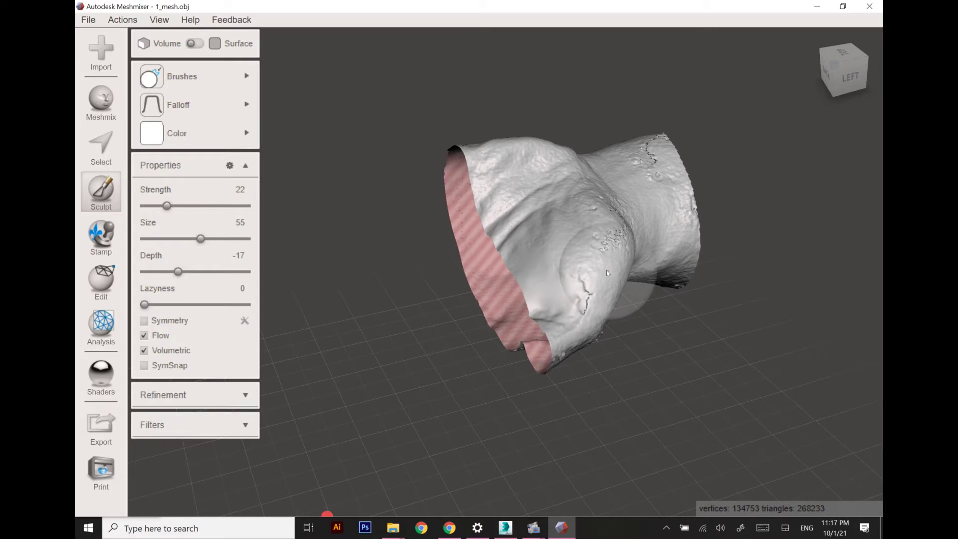
key(bracketleft)
key(bracketleft)
key(bracketleft)
right_drag(580, 267, 579, 277)
scroll(579, 277, up, 2)
key(bracketleft)
key(bracketleft)
key(bracketleft)
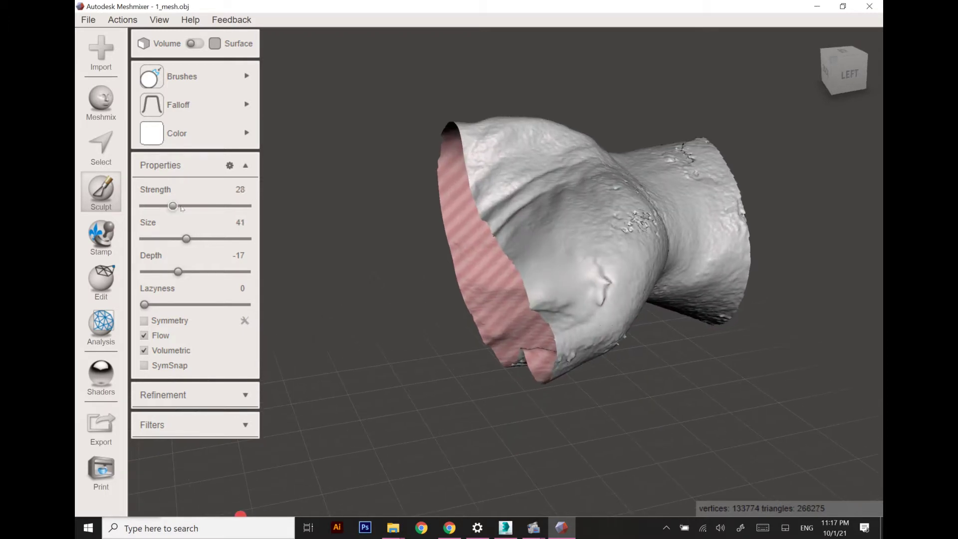
drag(196, 207, 197, 206)
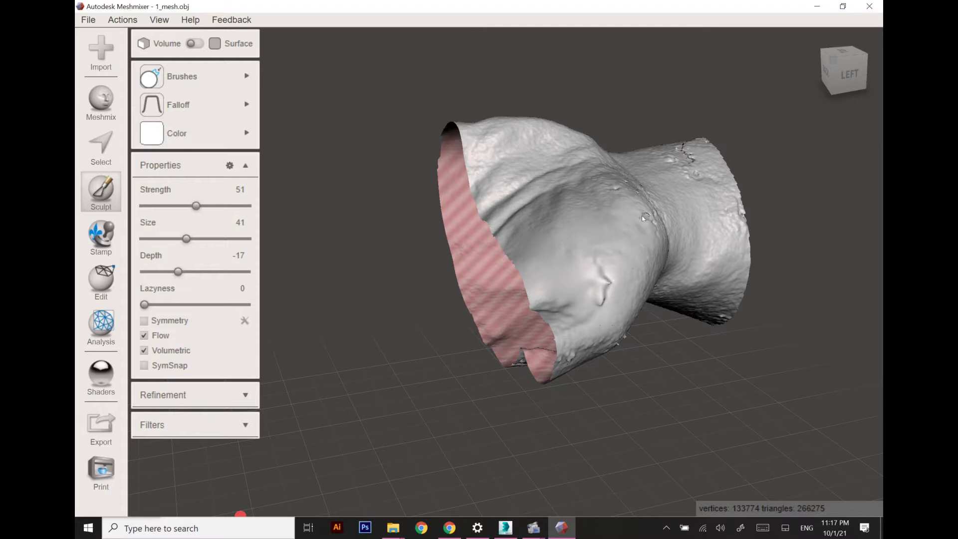
Step: Smooth out the cracks and bumps across the thumb base and the adjoining palm with the sculpt brush
mouse_move(618, 196)
mouse_down()
mouse_move(549, 235)
mouse_move(540, 288)
mouse_up()
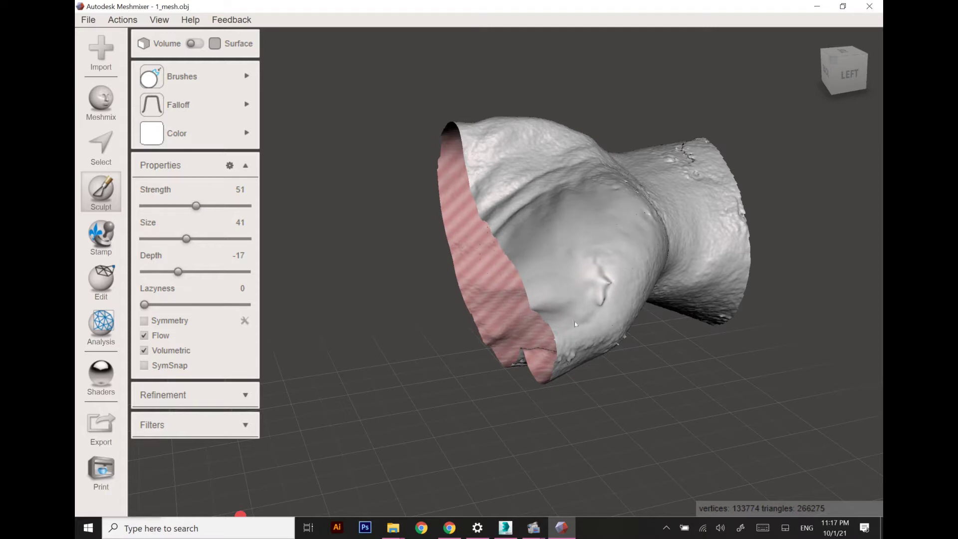
drag(575, 324, 600, 299)
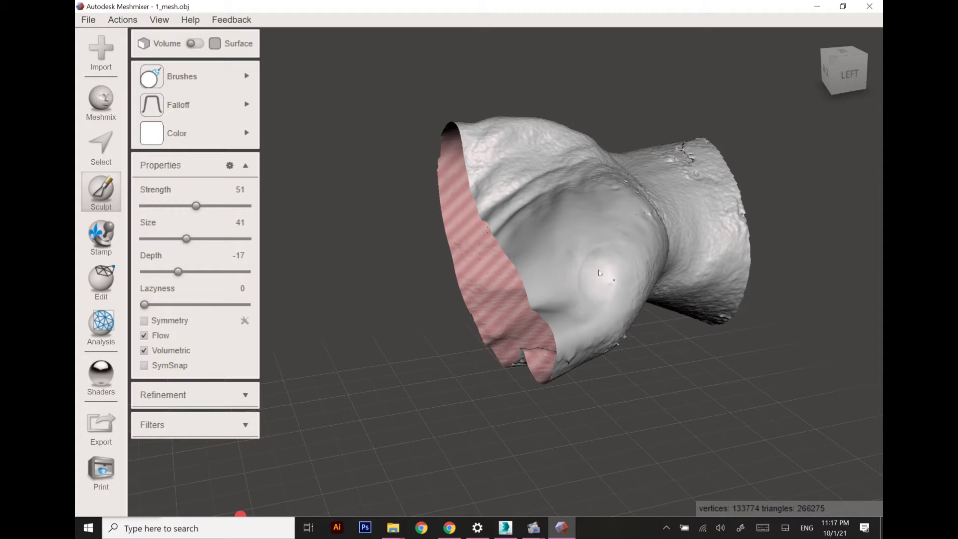
drag(567, 192, 614, 183)
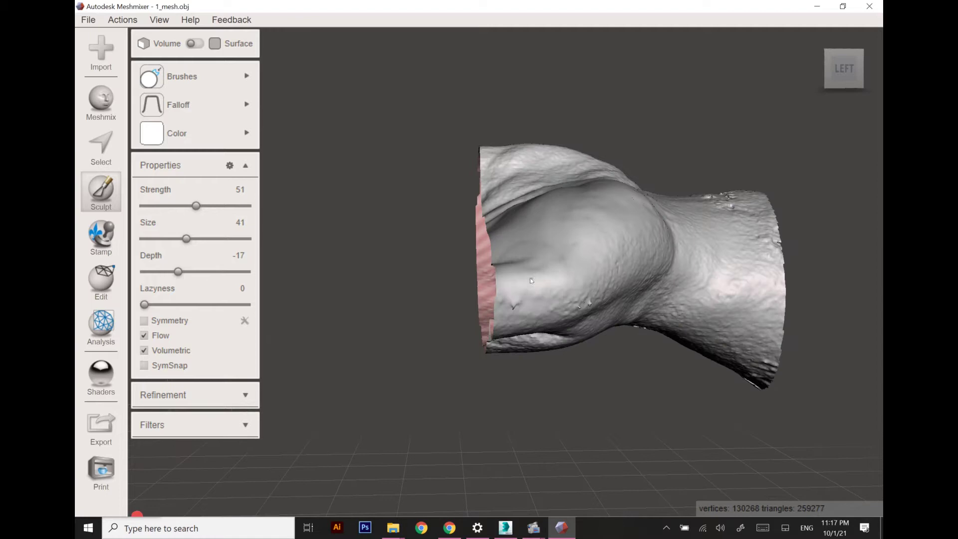
mouse_move(519, 299)
mouse_down()
mouse_move(569, 315)
mouse_move(587, 299)
mouse_up()
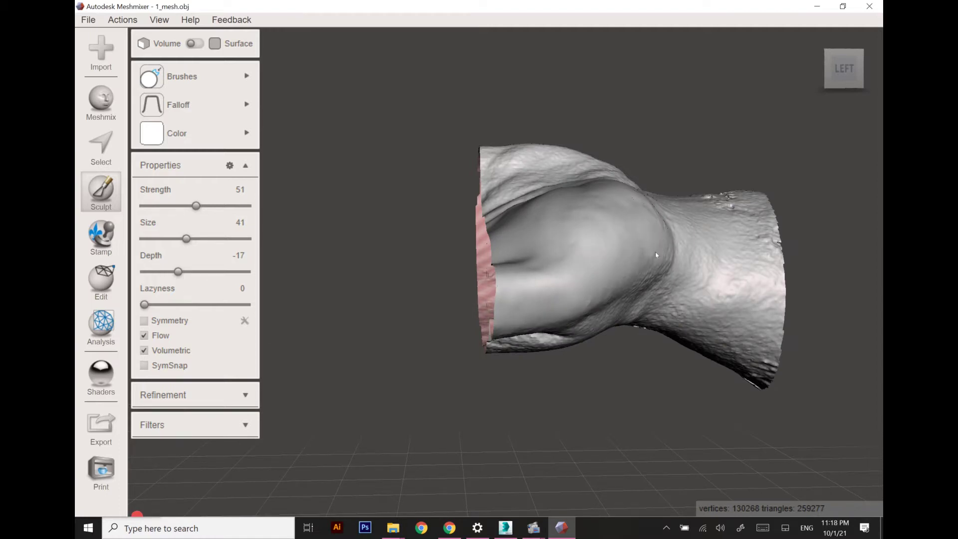
right_drag(606, 259, 636, 249)
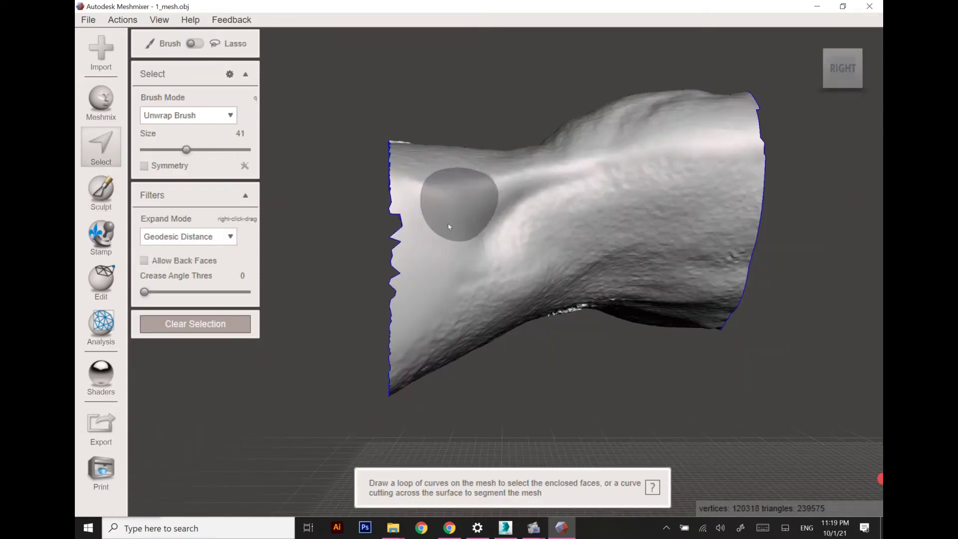
Step: Set the sculpt brush strength to 49 and smooth the jagged forearm rim on the mesh's right side down to its lower corner
right_drag(439, 264, 505, 299)
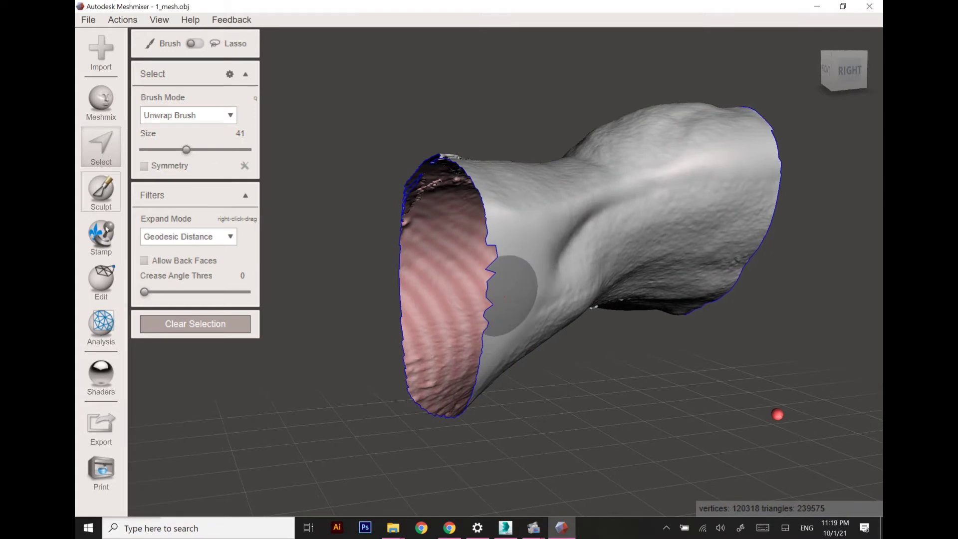
key(s)
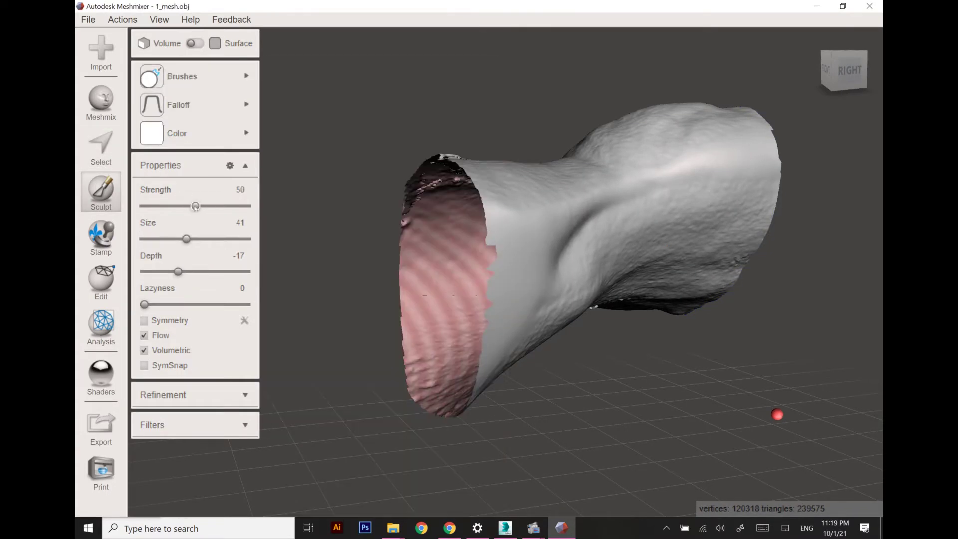
click(194, 207)
mouse_move(560, 342)
right_down()
mouse_move(515, 292)
mouse_move(472, 279)
right_up()
scroll(377, 234, up, 4)
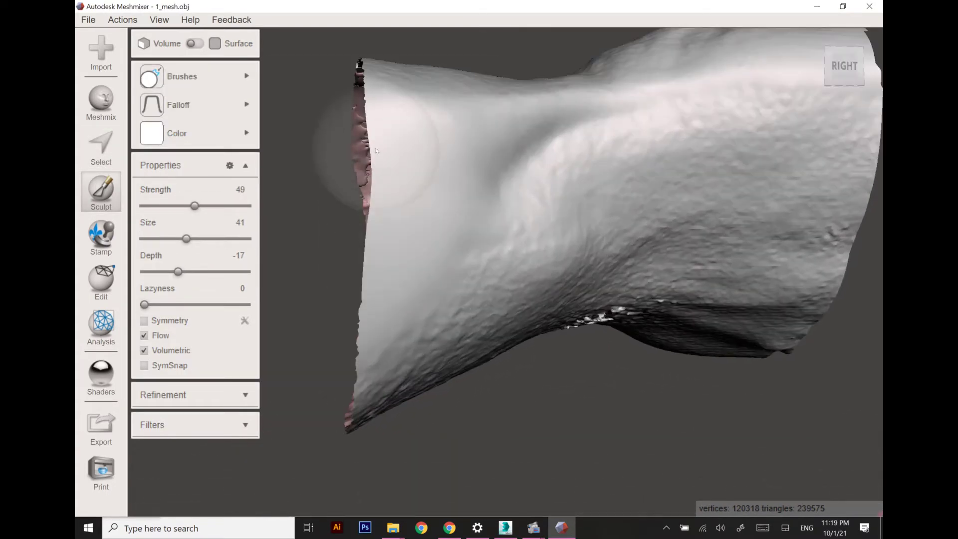
drag(376, 151, 375, 362)
mouse_move(375, 357)
right_down()
mouse_move(396, 325)
mouse_move(389, 292)
right_up()
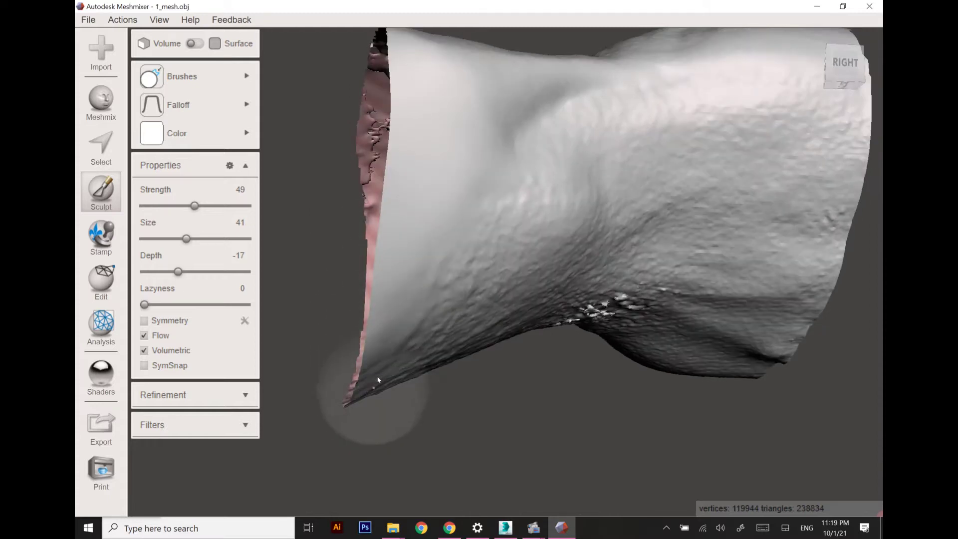
drag(378, 381, 445, 310)
Step: Smooth the forearm rim along the underside and up the mesh's left side to the upper edge
mouse_move(445, 314)
right_down()
mouse_move(455, 197)
mouse_move(428, 195)
right_up()
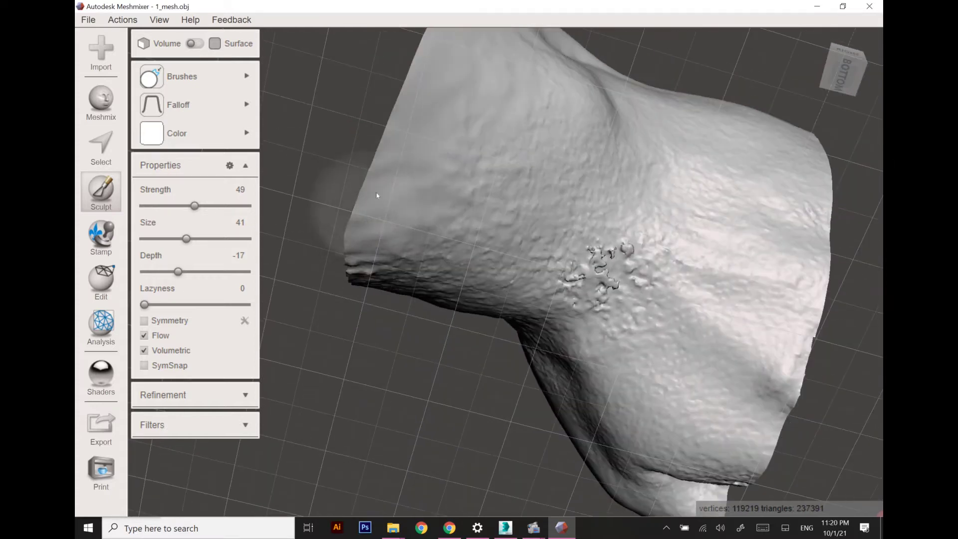
mouse_move(377, 196)
mouse_down()
mouse_move(418, 96)
mouse_move(412, 166)
mouse_up()
mouse_move(413, 167)
right_down()
mouse_move(629, 184)
mouse_move(768, 286)
right_up()
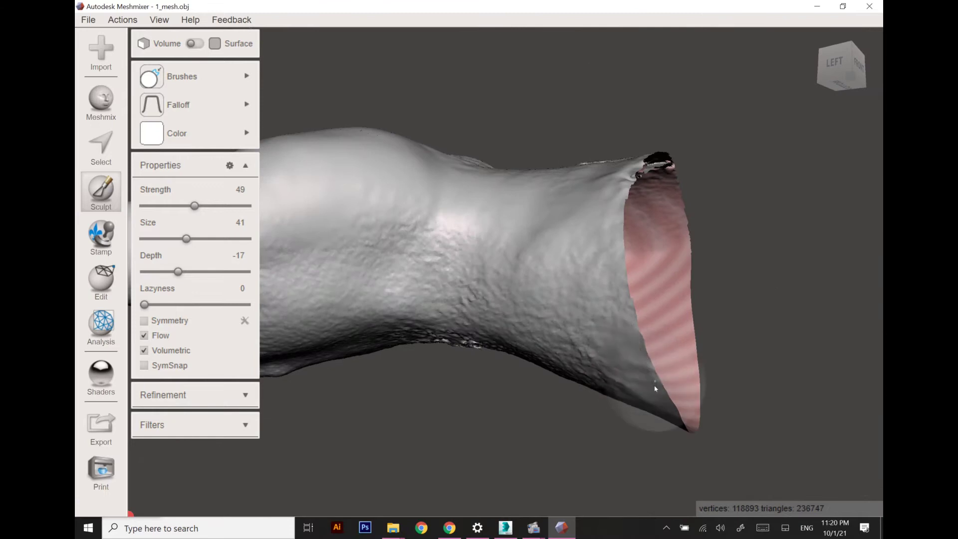
mouse_move(656, 389)
mouse_down()
mouse_move(614, 281)
mouse_move(622, 310)
mouse_move(616, 196)
mouse_up()
mouse_move(619, 192)
right_down()
mouse_move(614, 279)
mouse_move(643, 194)
right_up()
mouse_move(650, 167)
mouse_down()
mouse_move(674, 127)
mouse_move(657, 156)
mouse_move(611, 161)
mouse_up()
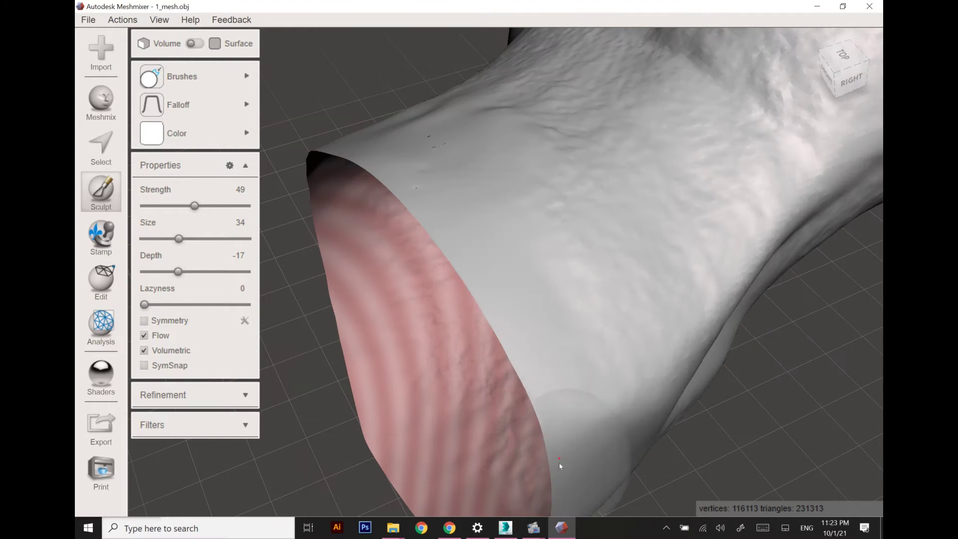
Step: Smooth the bumpy forearm surface from the open rim toward the wrist on the mesh's upper right side
right_drag(570, 400, 556, 318)
mouse_move(556, 318)
mouse_down()
mouse_move(670, 195)
mouse_move(568, 154)
mouse_up()
mouse_move(558, 120)
right_down()
mouse_move(607, 240)
mouse_move(530, 134)
right_up()
mouse_move(533, 109)
mouse_down()
mouse_move(415, 121)
mouse_move(523, 81)
mouse_move(630, 87)
mouse_up()
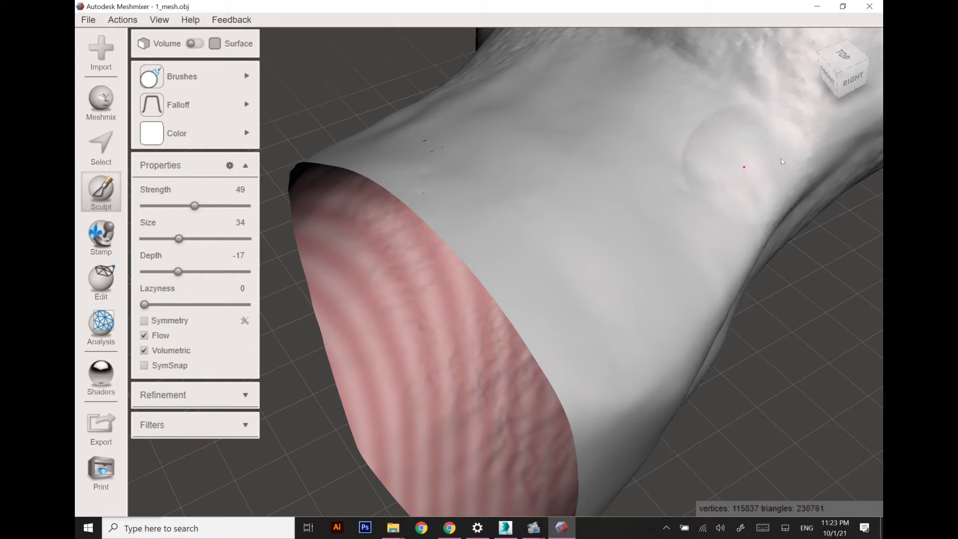
drag(782, 159, 694, 254)
Step: Smooth the outer side of the wrist down toward its rough underside, enlarging the sculpt brush to size 39
right_drag(695, 254, 615, 243)
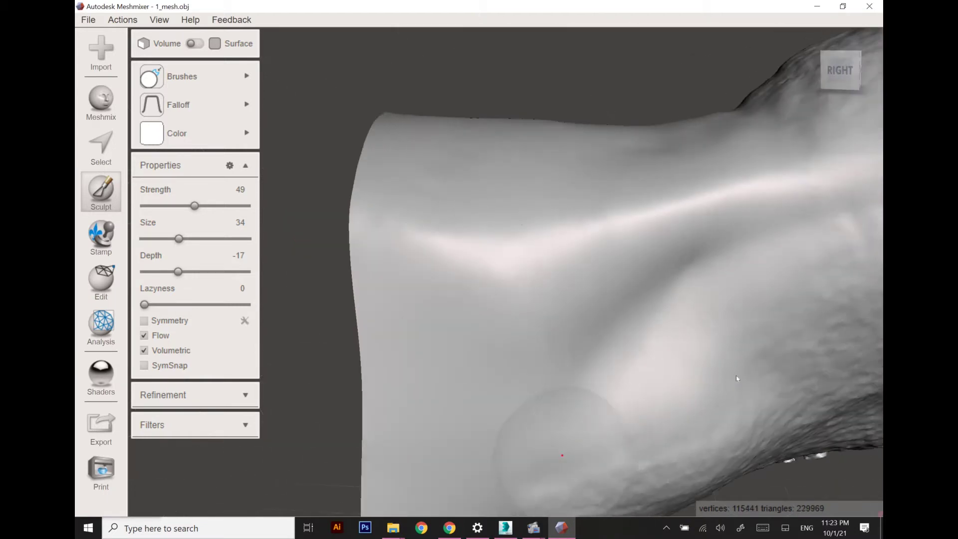
mouse_move(736, 378)
mouse_down()
mouse_move(592, 462)
mouse_move(609, 385)
mouse_up()
mouse_move(610, 385)
right_down()
mouse_move(595, 358)
mouse_move(544, 344)
right_up()
drag(543, 345, 548, 287)
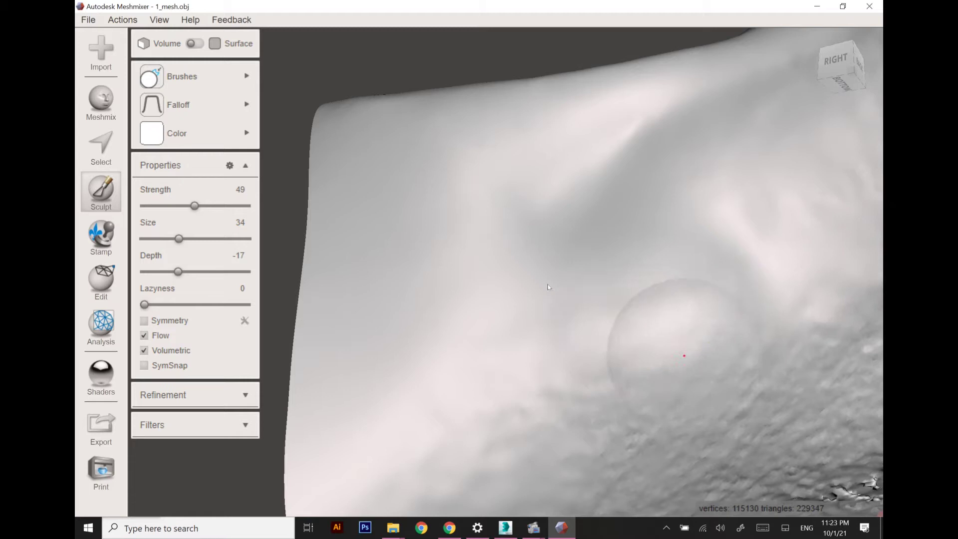
scroll(548, 287, down, 3)
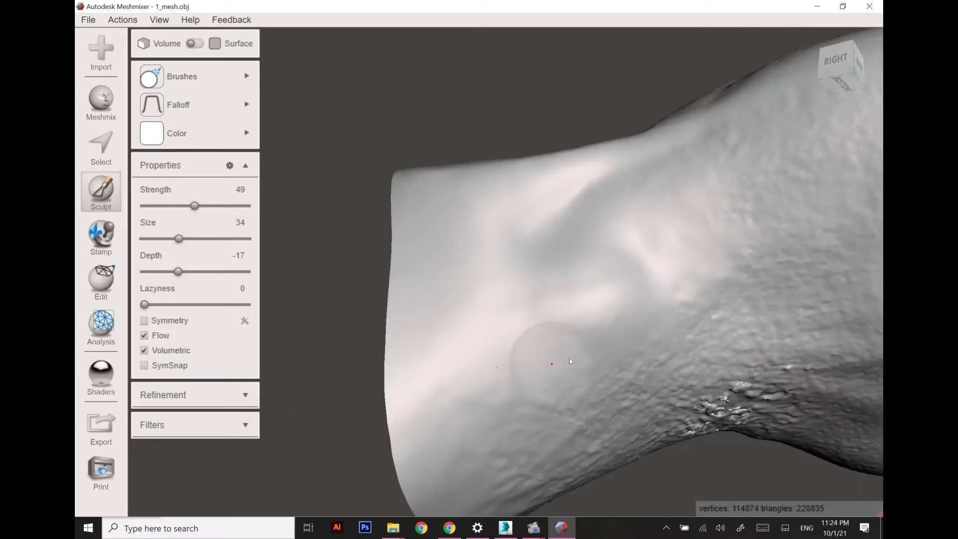
key(bracketright)
mouse_move(622, 361)
mouse_down()
mouse_move(729, 313)
mouse_move(661, 383)
mouse_move(524, 414)
mouse_move(471, 407)
mouse_up()
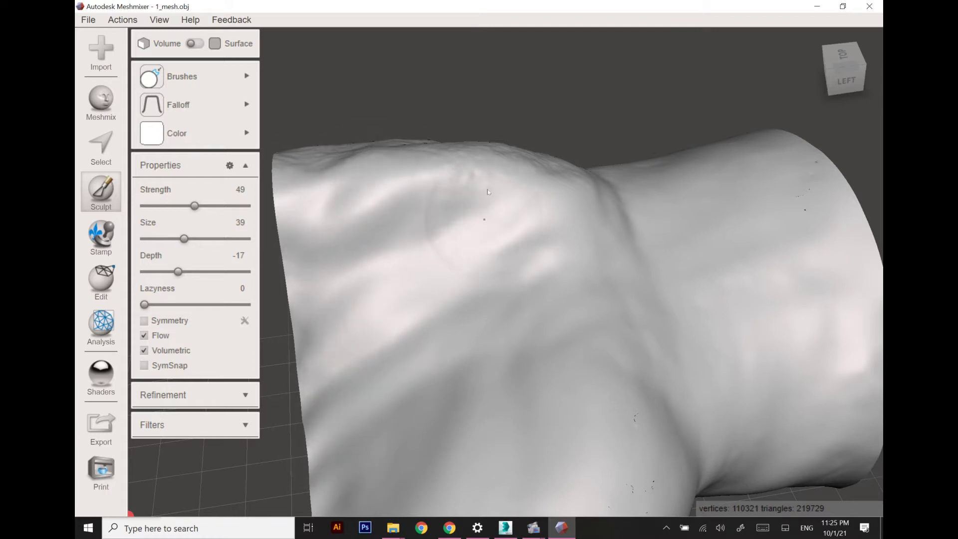
Step: Set the sculpt brush strength to 74 and smooth the remaining bumps across the back of the hand and its open edge
click(220, 205)
right_drag(364, 214, 574, 273)
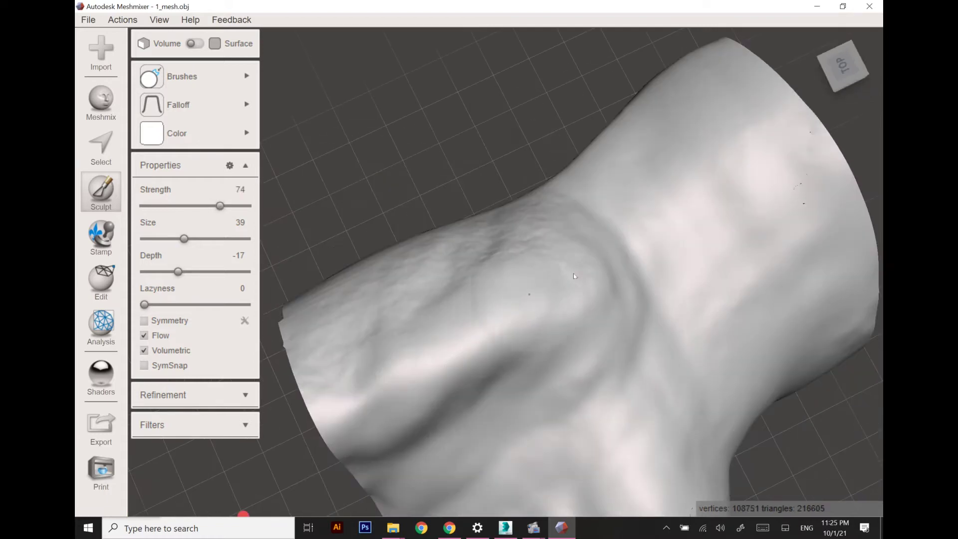
mouse_move(465, 284)
mouse_down()
mouse_move(480, 218)
mouse_move(363, 379)
mouse_up()
right_drag(310, 303, 679, 165)
mouse_move(679, 166)
mouse_down()
mouse_move(699, 245)
mouse_move(432, 225)
mouse_move(442, 264)
mouse_move(552, 270)
mouse_move(637, 293)
mouse_move(507, 315)
mouse_move(559, 306)
mouse_up()
right_drag(560, 306, 569, 242)
mouse_move(587, 313)
mouse_down()
mouse_move(694, 337)
mouse_move(717, 411)
mouse_move(552, 398)
mouse_move(449, 430)
mouse_move(434, 452)
mouse_up()
Step: Smooth the rough area on the underside of the hand, including the crease at the open hand edge
mouse_move(599, 356)
right_down()
mouse_move(629, 322)
mouse_move(646, 168)
mouse_move(534, 249)
right_up()
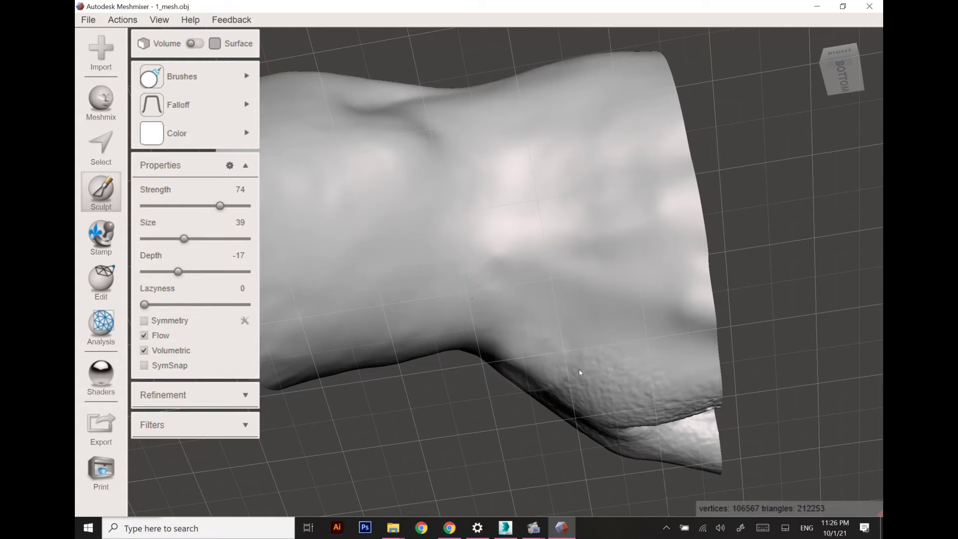
drag(580, 373, 678, 383)
right_drag(615, 277, 602, 259)
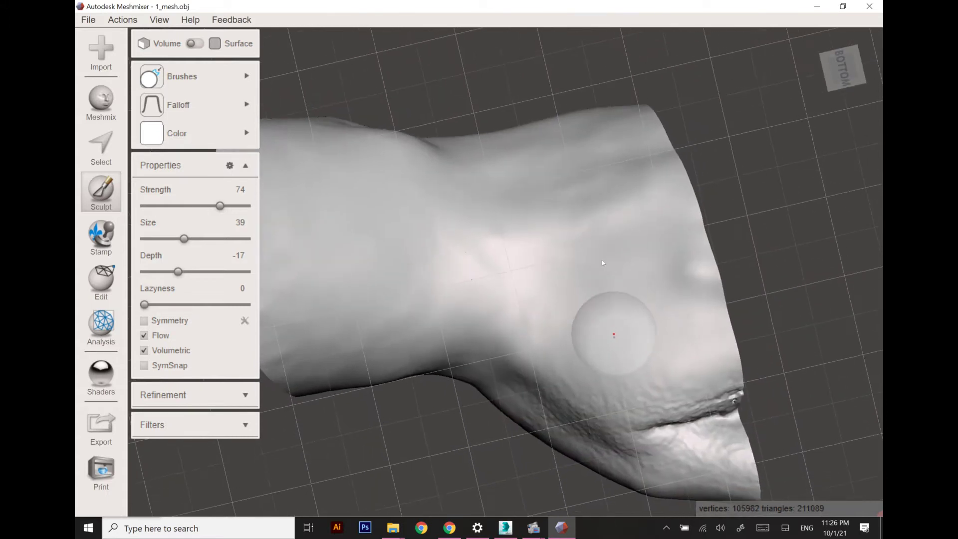
mouse_move(526, 403)
mouse_down()
mouse_move(546, 428)
mouse_move(684, 467)
mouse_move(732, 425)
mouse_up()
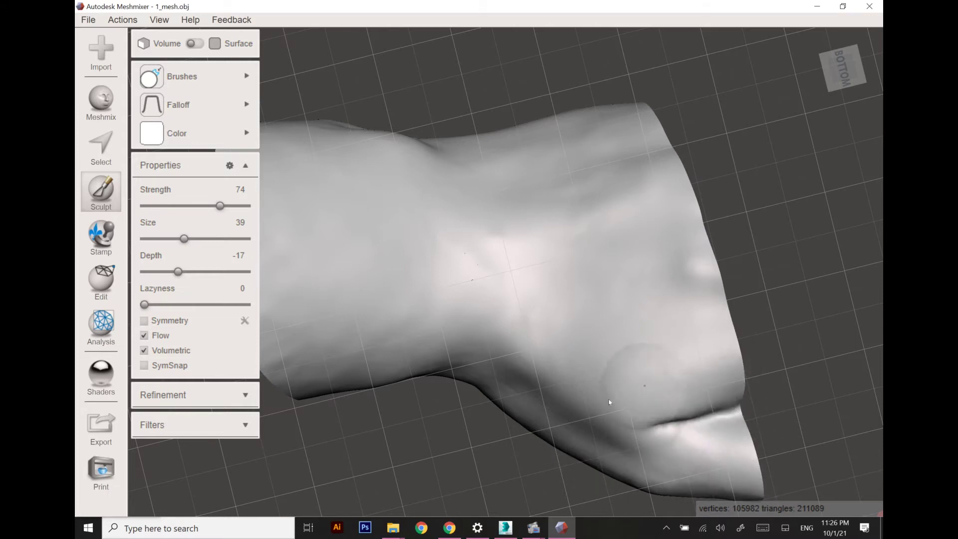
right_drag(732, 410, 549, 197)
right_drag(661, 133, 481, 156)
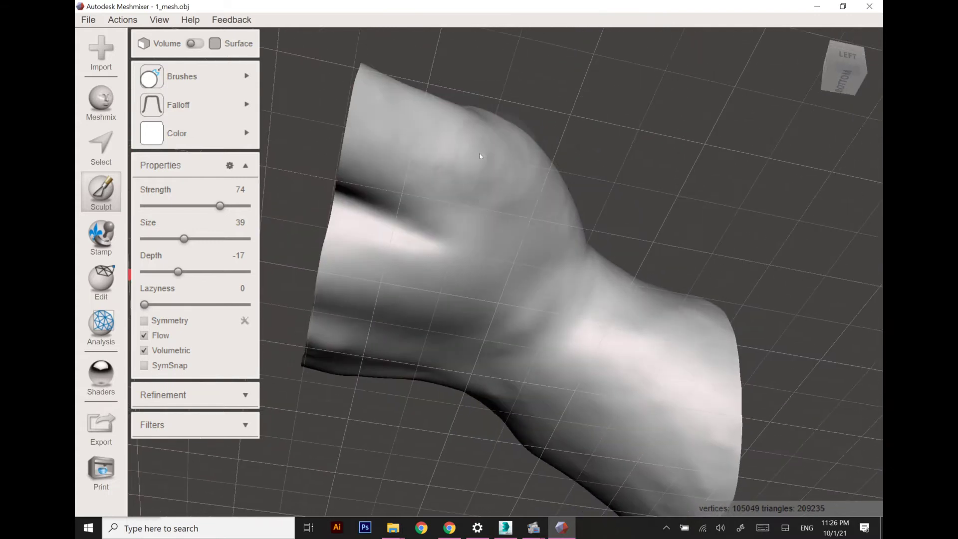
right_drag(426, 184, 393, 286)
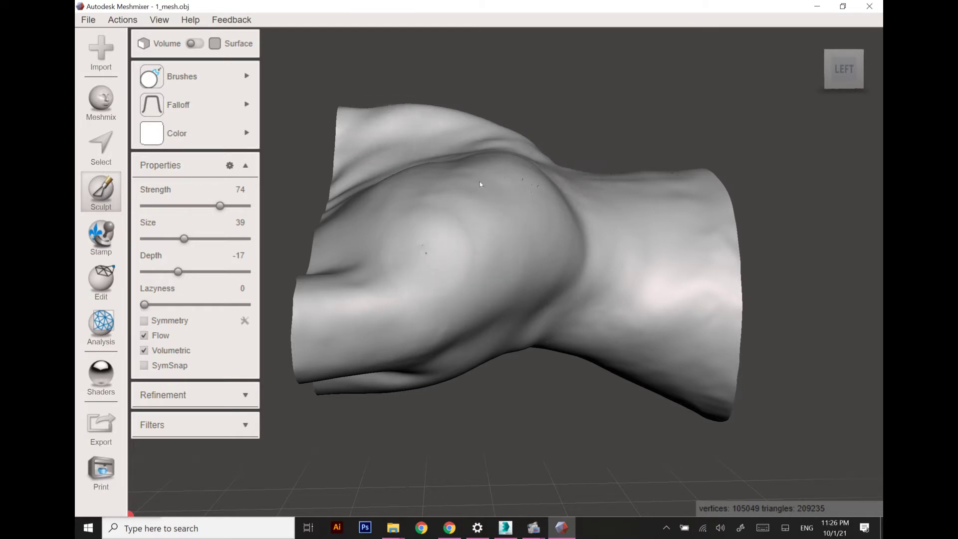
right_drag(481, 184, 482, 297)
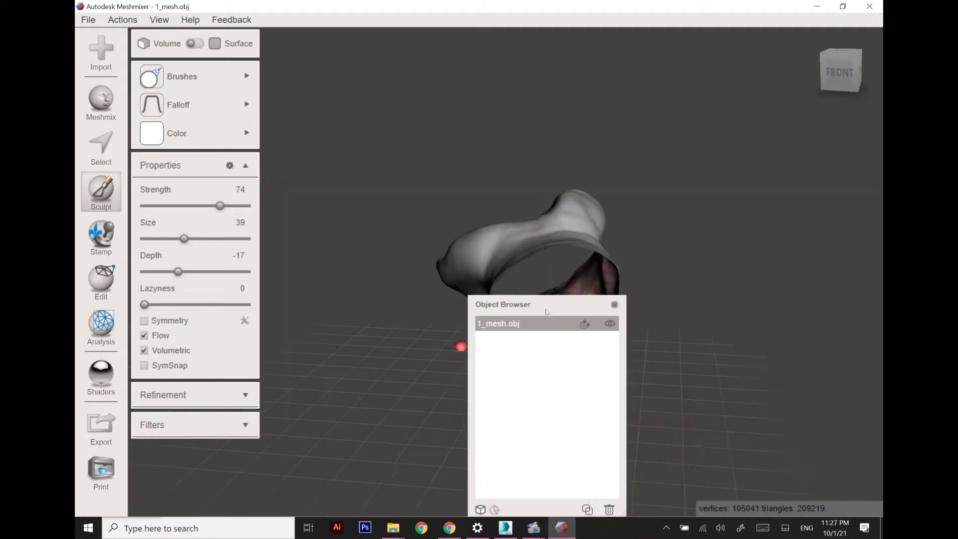
Step: Leave sculpting, duplicate 1_mesh.obj, and delete the surplus second copy so that one copy remains selected
drag(555, 517, 793, 431)
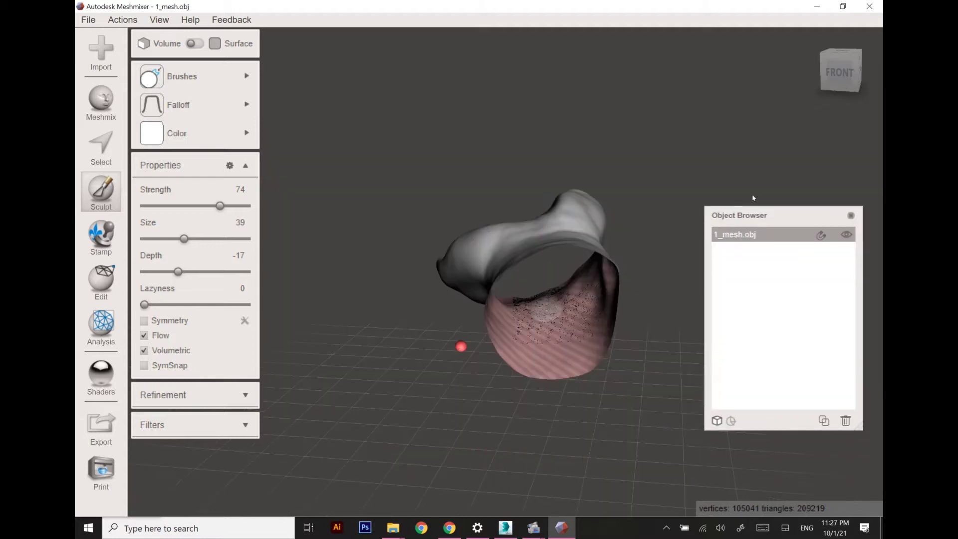
key(space)
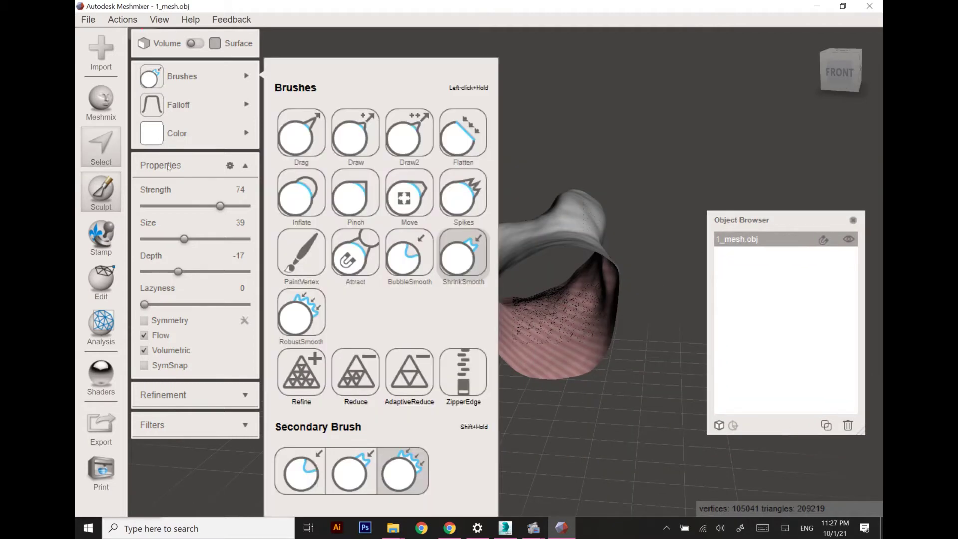
key(s)
click(238, 332)
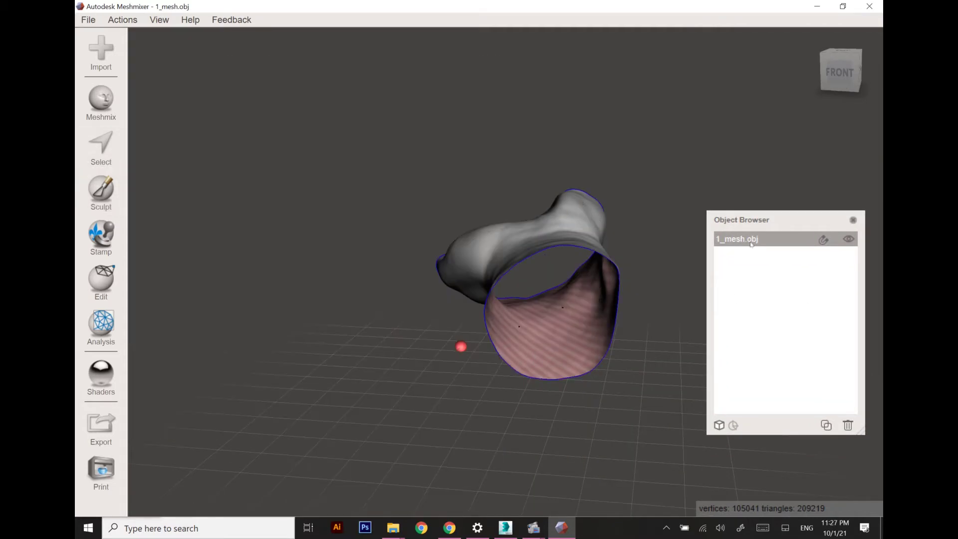
key(ctrl+d)
key(ctrl+d)
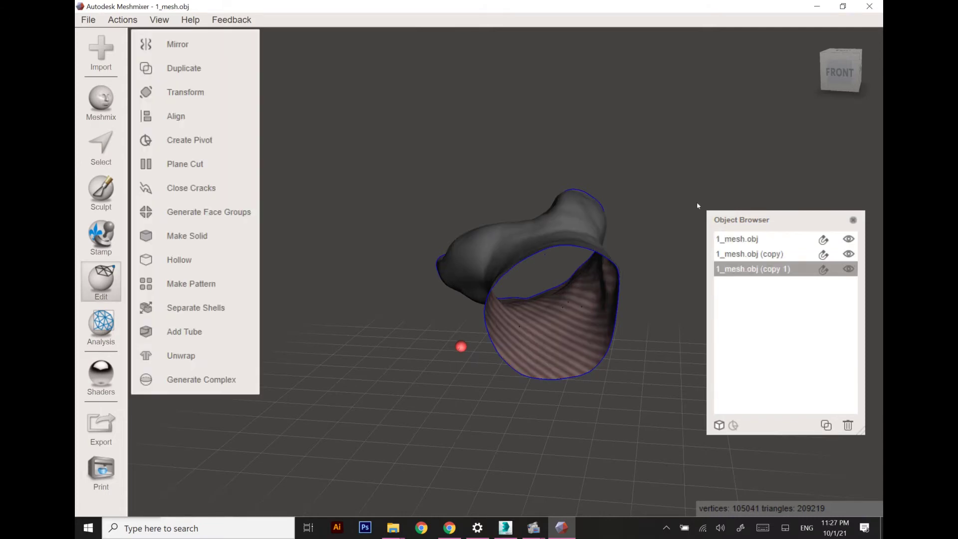
click(848, 425)
click(773, 253)
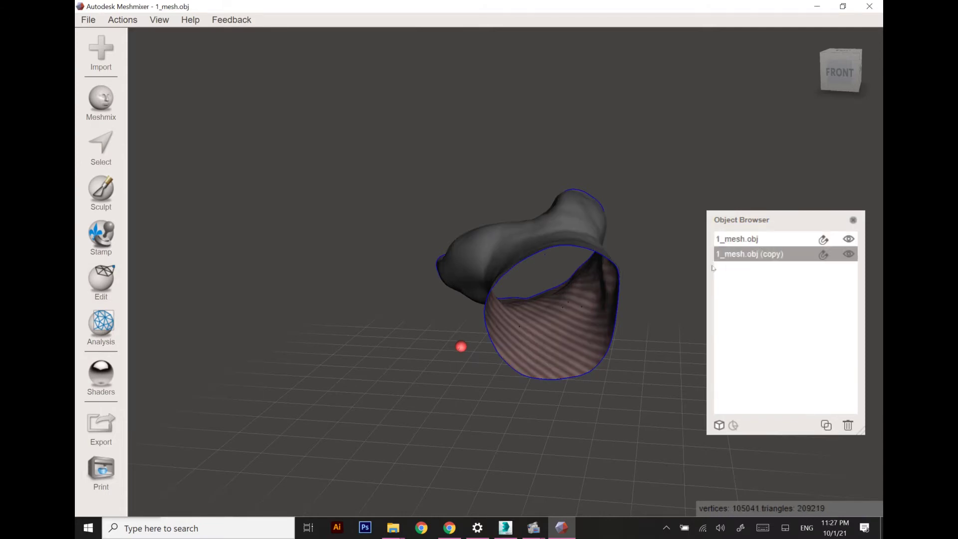
Step: Transform the mesh copy with uniform scaling, trying a scale of 1.1 and settling on 1.05
middle_drag(492, 249, 438, 212)
click(101, 280)
click(185, 92)
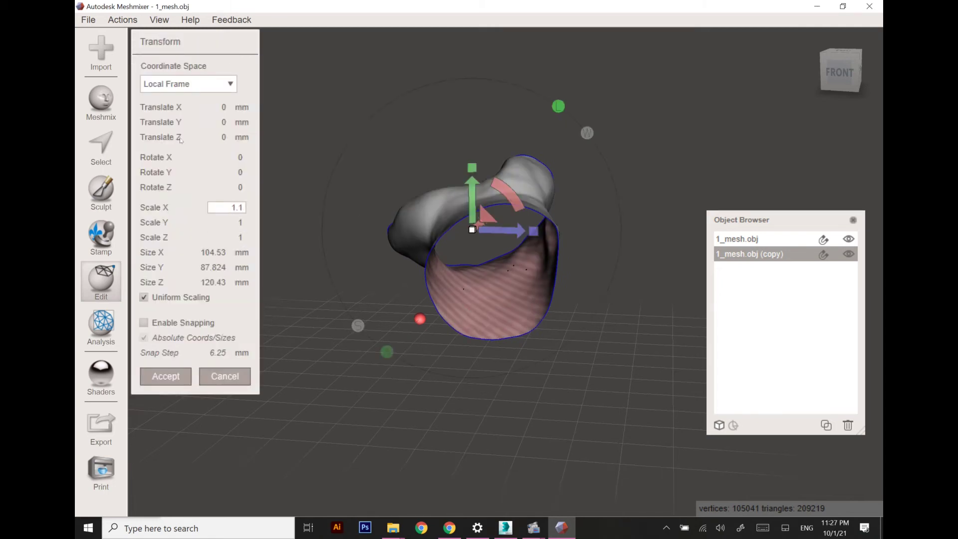
key(Return)
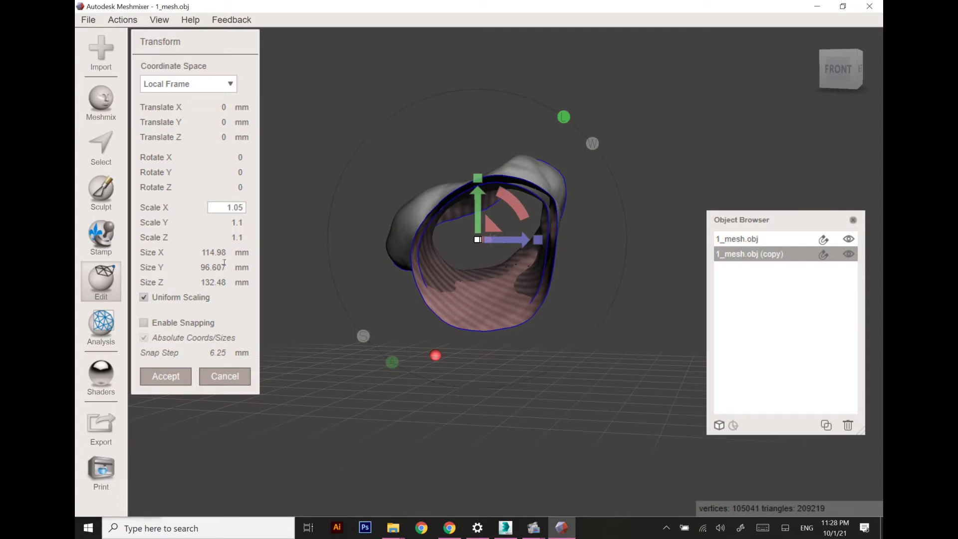
key(Return)
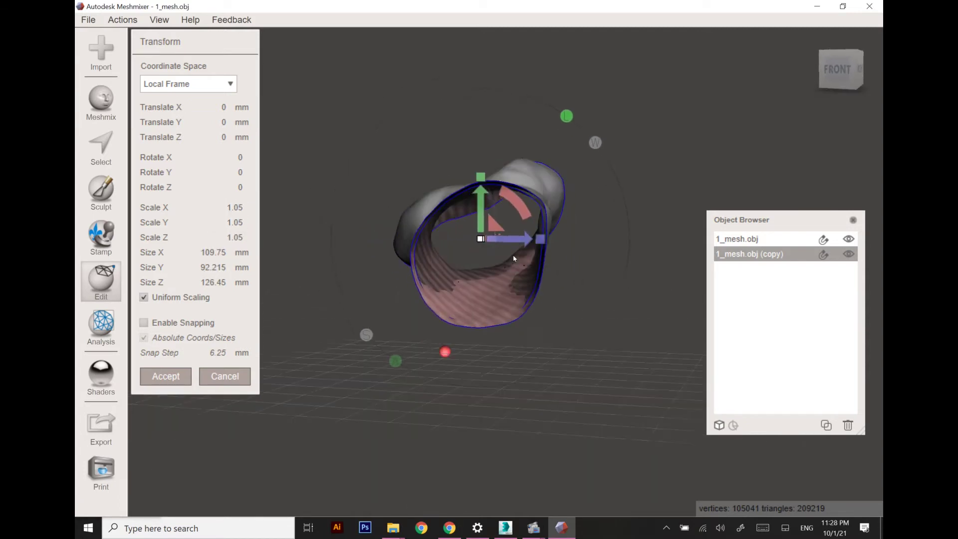
mouse_move(514, 259)
right_down()
mouse_move(523, 267)
mouse_move(504, 262)
right_up()
click(166, 376)
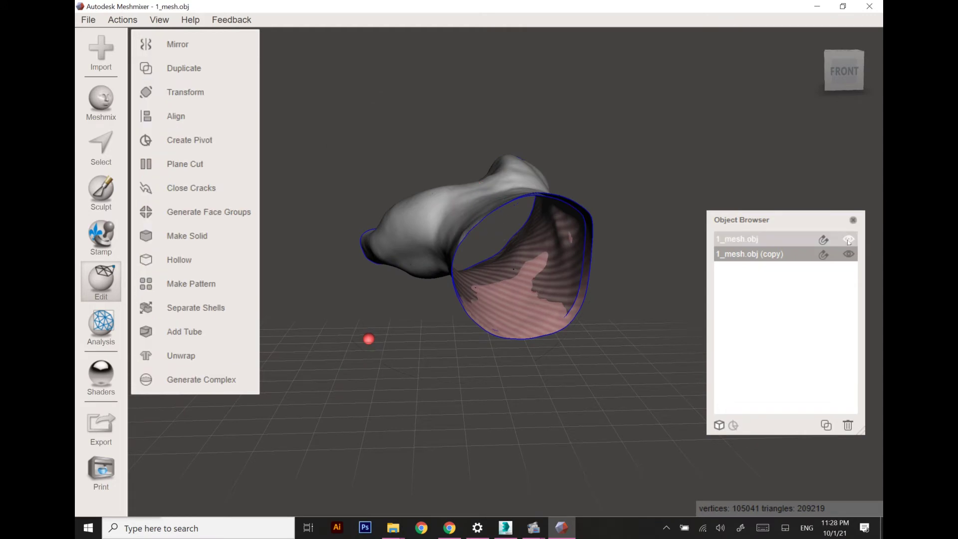
Step: Hide the original 1_mesh.obj and show the wireframe on the scaled copy
click(849, 239)
right_drag(560, 323, 203, 110)
click(159, 20)
click(176, 38)
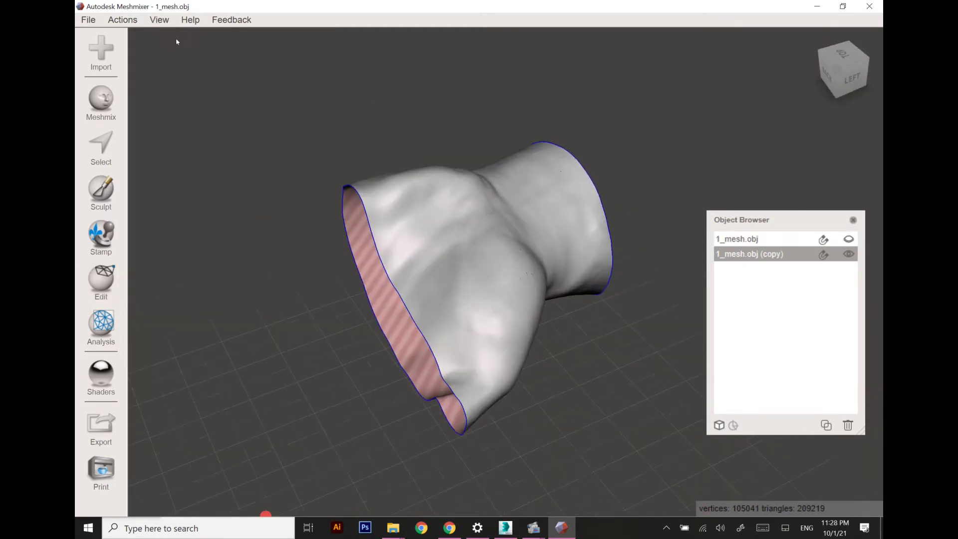
click(159, 20)
click(207, 135)
Step: Reduce the scaled copy's triangles with the shape-preserving Reduce operation, setting the percentage to 25
scroll(425, 252, up, 3)
scroll(426, 252, up, 2)
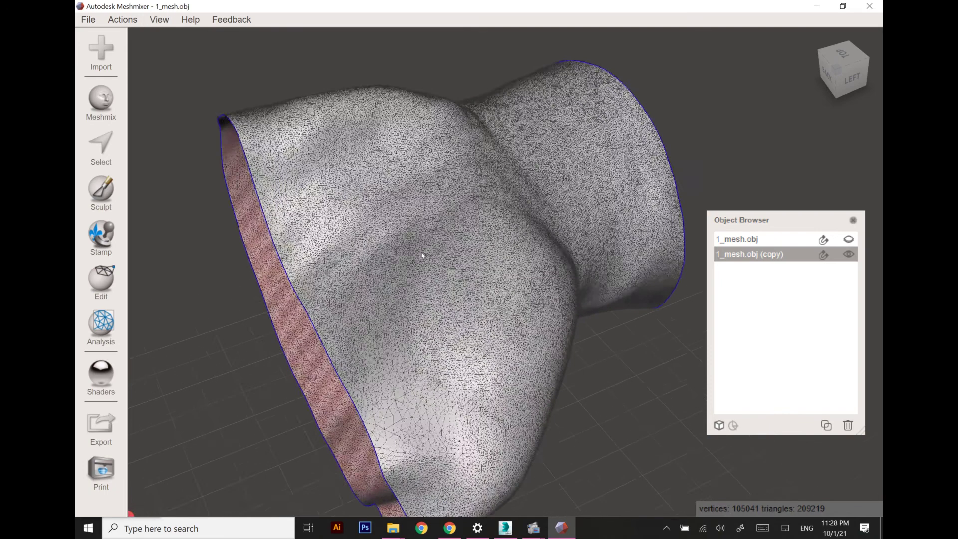
click(211, 77)
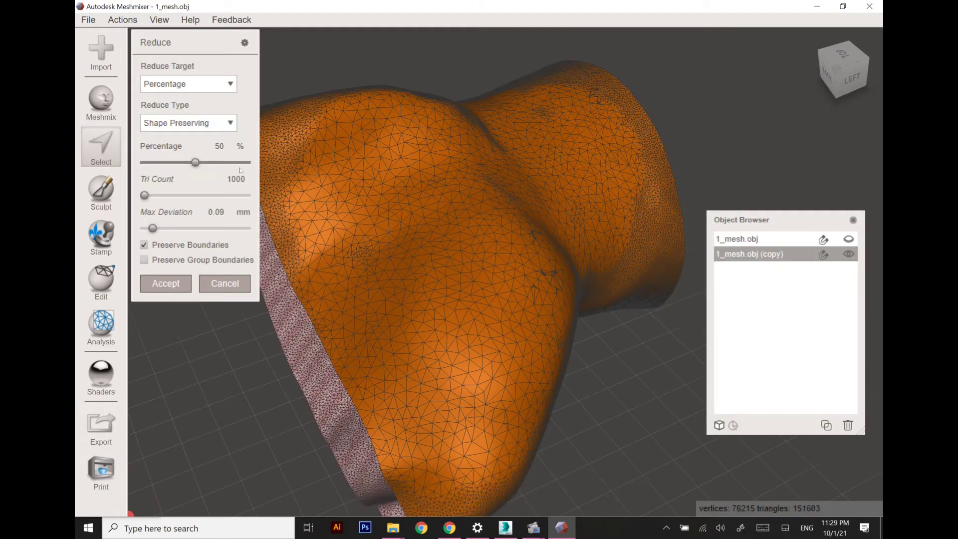
text(25)
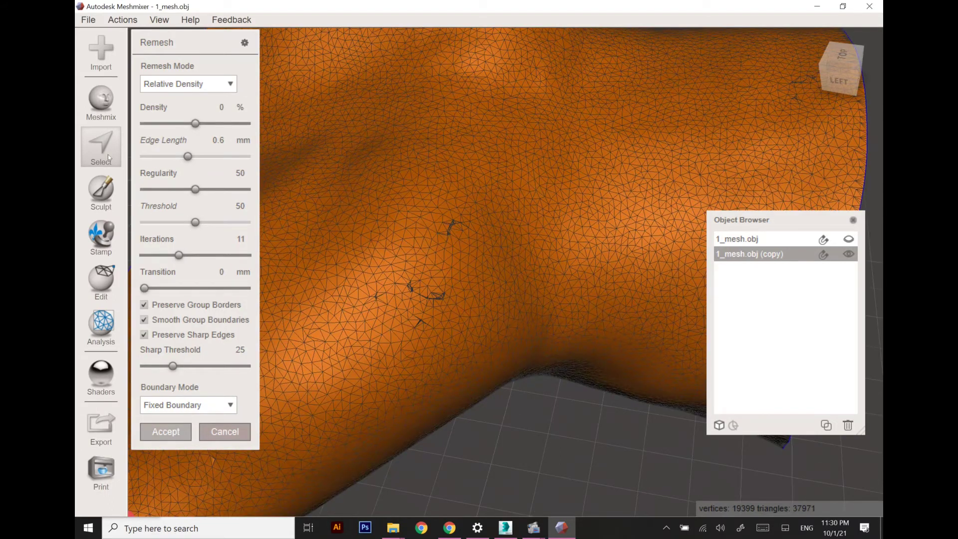
Step: Erase and fill the cluster of broken triangles at the thumb base with Smooth MVC, and reduce the selection brush size to 24
click(101, 146)
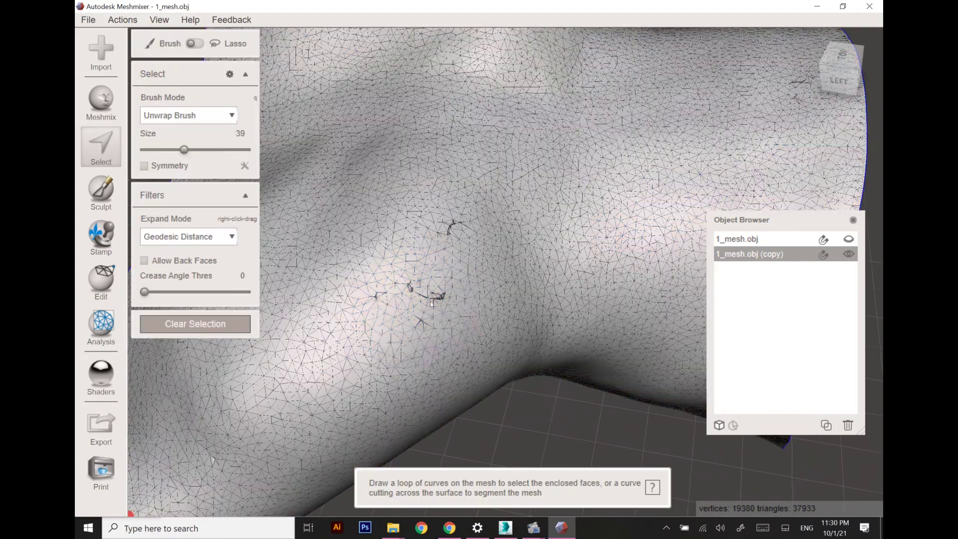
click(425, 304)
key(f)
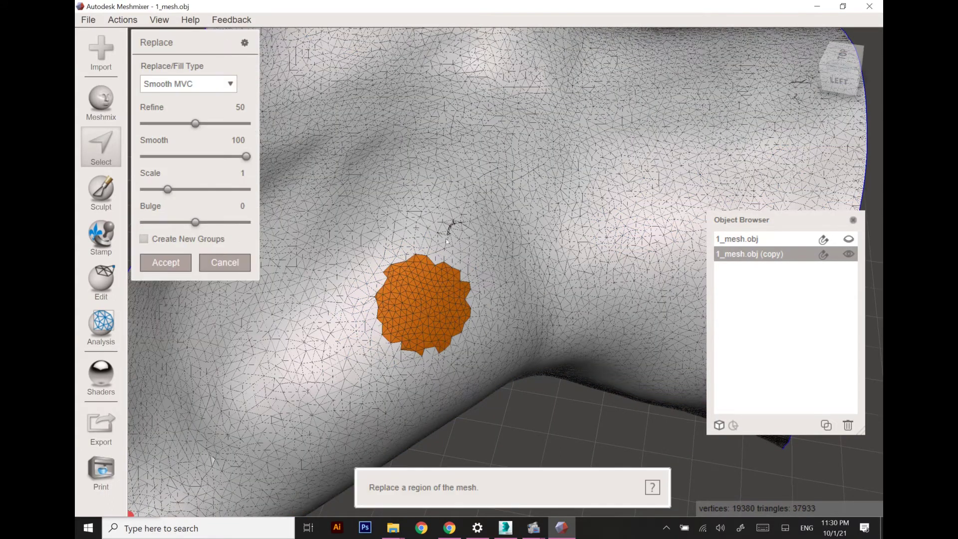
key(Return)
scroll(474, 227, down, 2)
scroll(486, 227, down, 1)
click(453, 225)
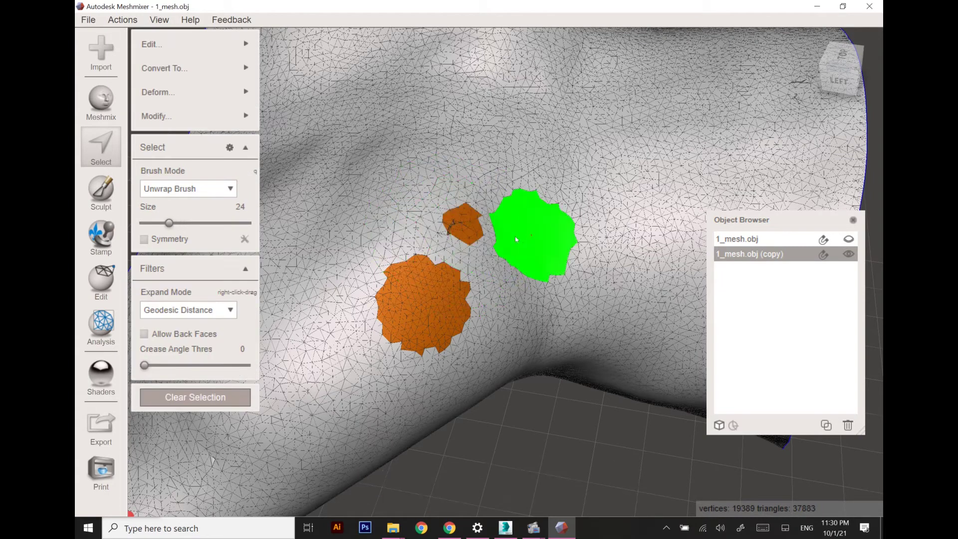
click(446, 226)
key(f)
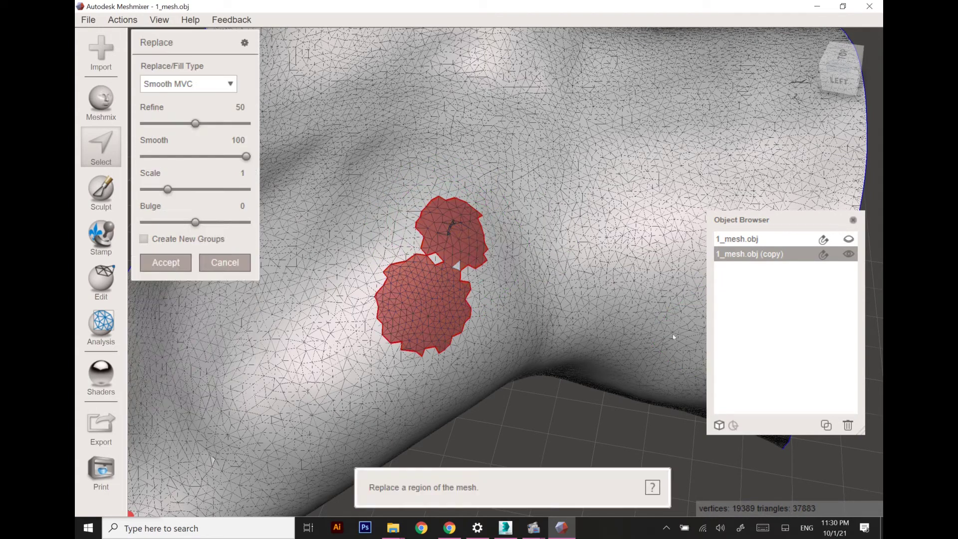
click(189, 262)
Step: Select only the small defect beside the filled thumb-base patch, replace it using Erase & Fill, and clear the selection
click(102, 148)
mouse_move(457, 235)
mouse_down()
mouse_move(419, 237)
mouse_move(439, 220)
mouse_up()
key(f)
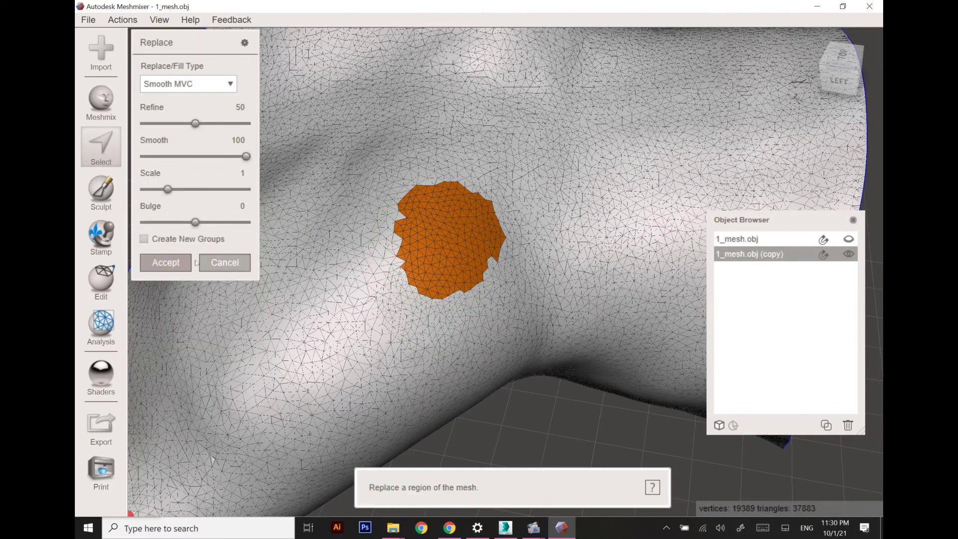
click(180, 263)
click(174, 398)
Step: Select the broken triangles on the forearm near the open rim, erase and fill them, and clear the selection
right_drag(796, 140, 804, 125)
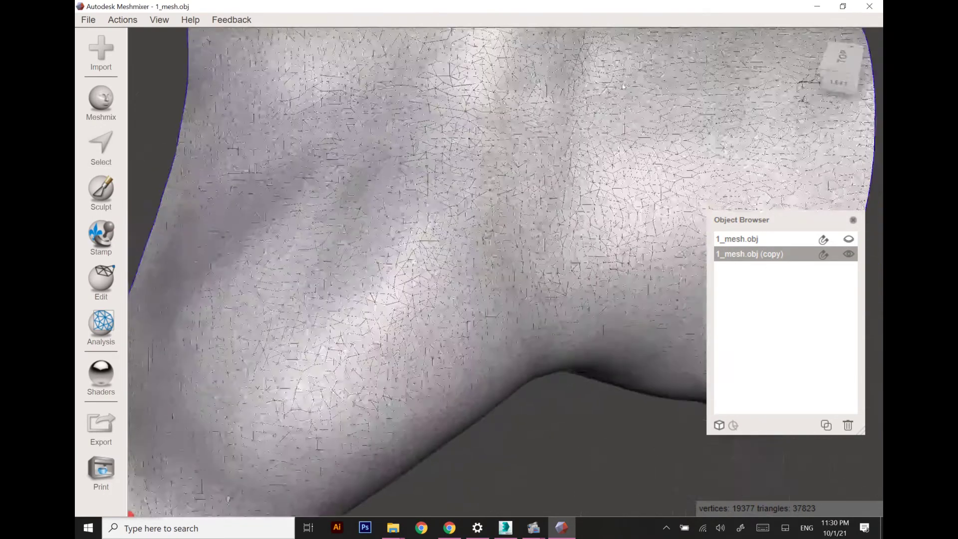
middle_drag(804, 125, 706, 182)
click(94, 151)
drag(679, 165, 664, 125)
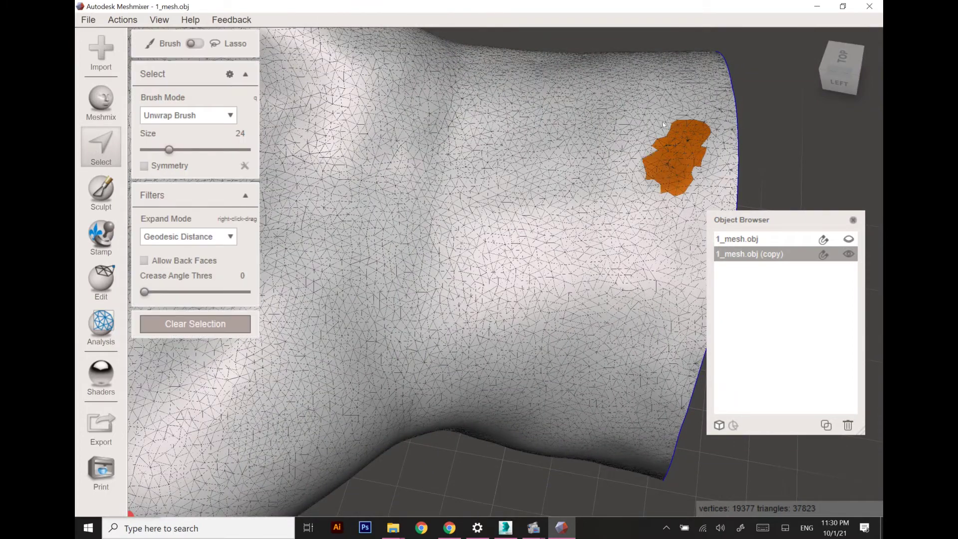
drag(698, 180, 672, 205)
key(f)
click(173, 262)
mouse_move(599, 127)
right_down()
mouse_move(608, 143)
mouse_move(562, 211)
mouse_move(439, 300)
right_up()
key(Escape)
Step: Select the defect on the underside of the wrist, replace it using Erase & Fill, and clear the selection
click(105, 152)
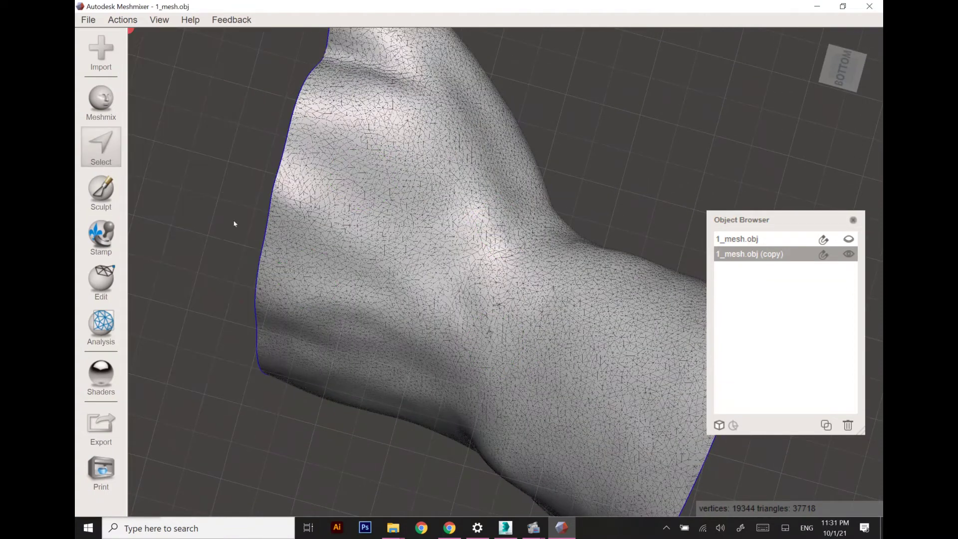
drag(492, 299, 496, 308)
key(f)
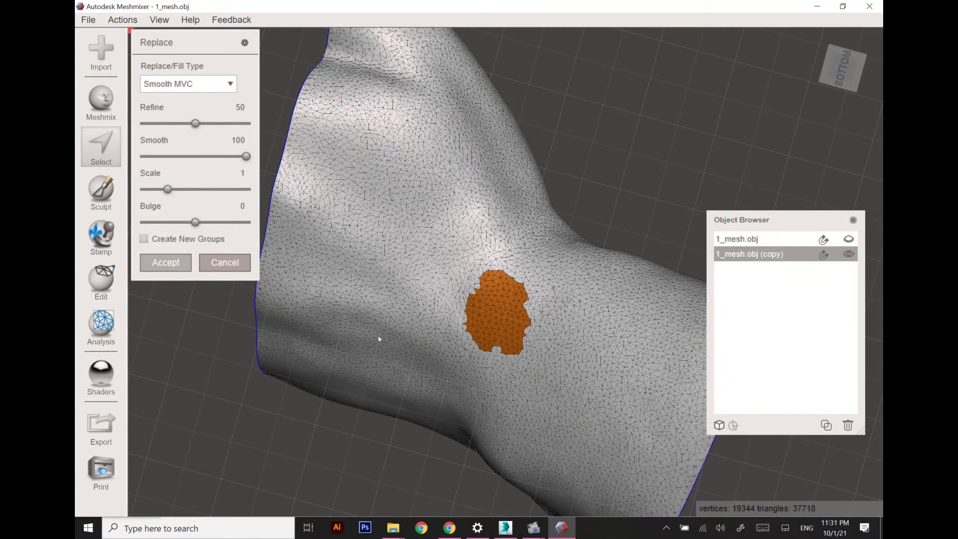
key(Return)
right_drag(379, 336, 511, 396)
click(222, 396)
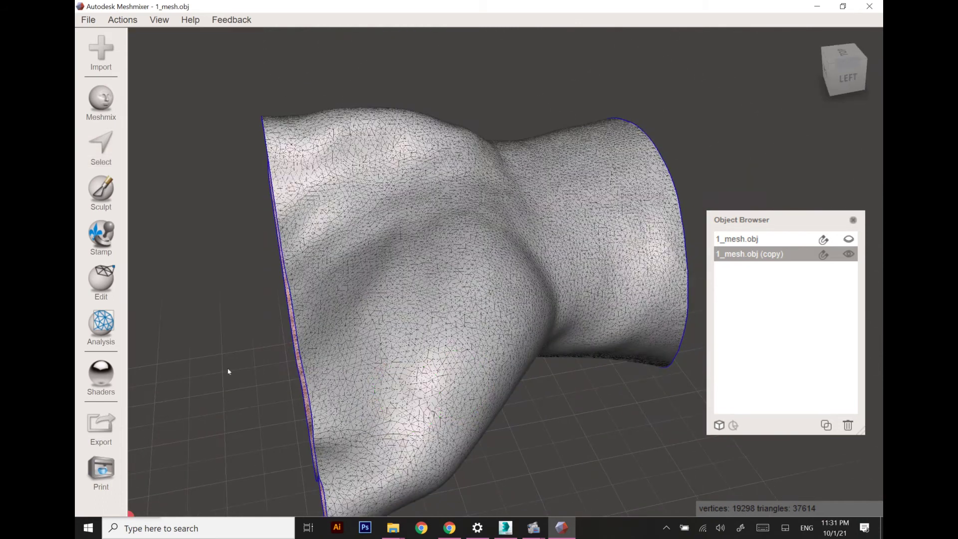
Step: Select the entire wrist mesh and reduce it by about 90 percent with the Shape Preserving type and Preserve Boundaries on
click(356, 204)
key(ctrl+a)
click(195, 44)
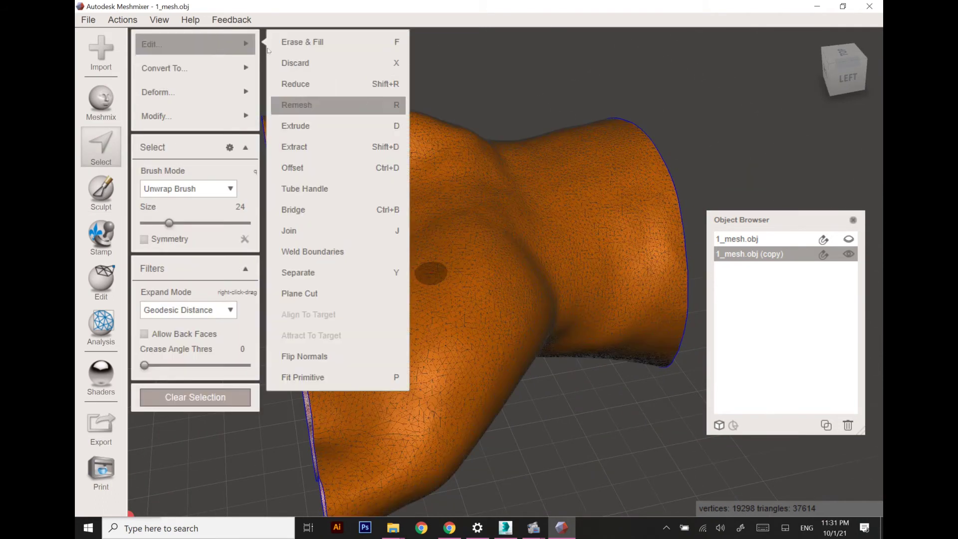
click(407, 86)
right_drag(310, 181, 380, 220)
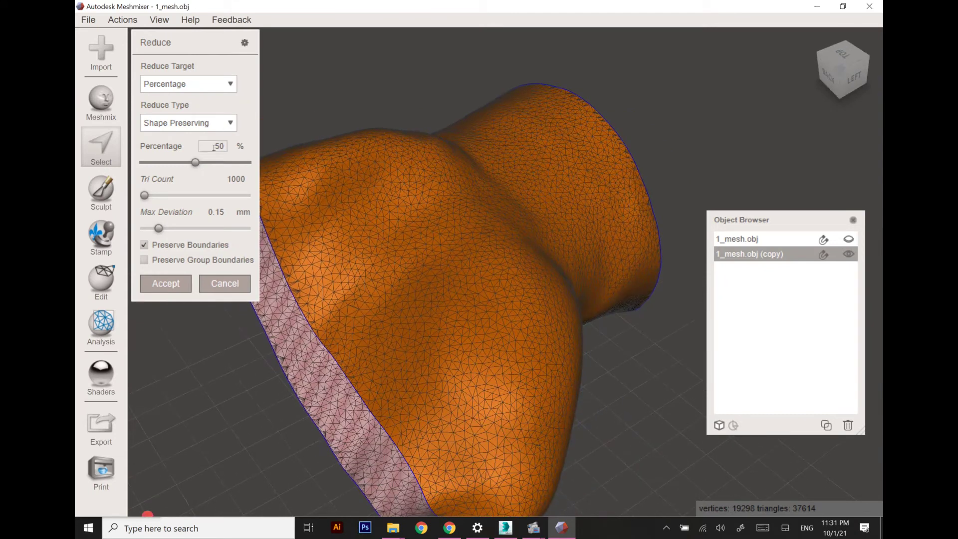
click(209, 122)
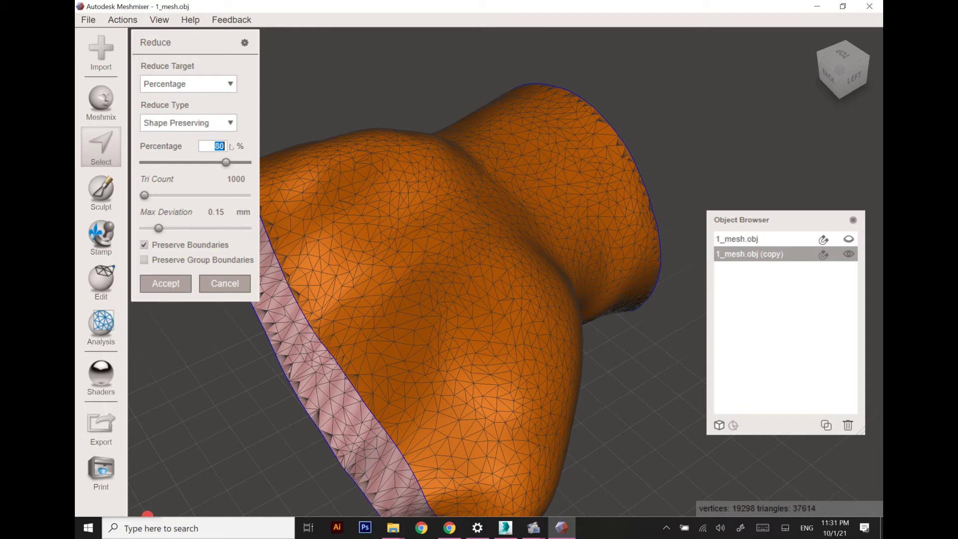
click(230, 123)
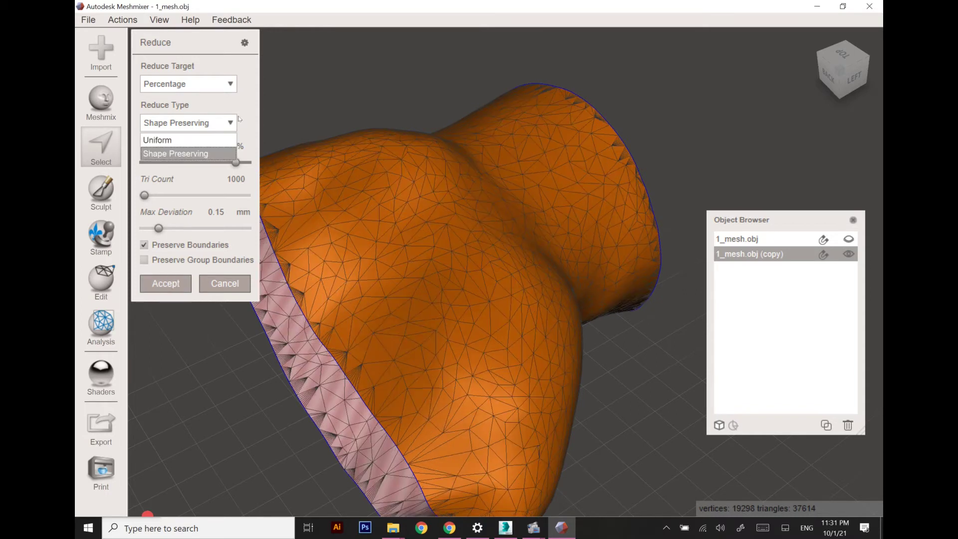
click(185, 278)
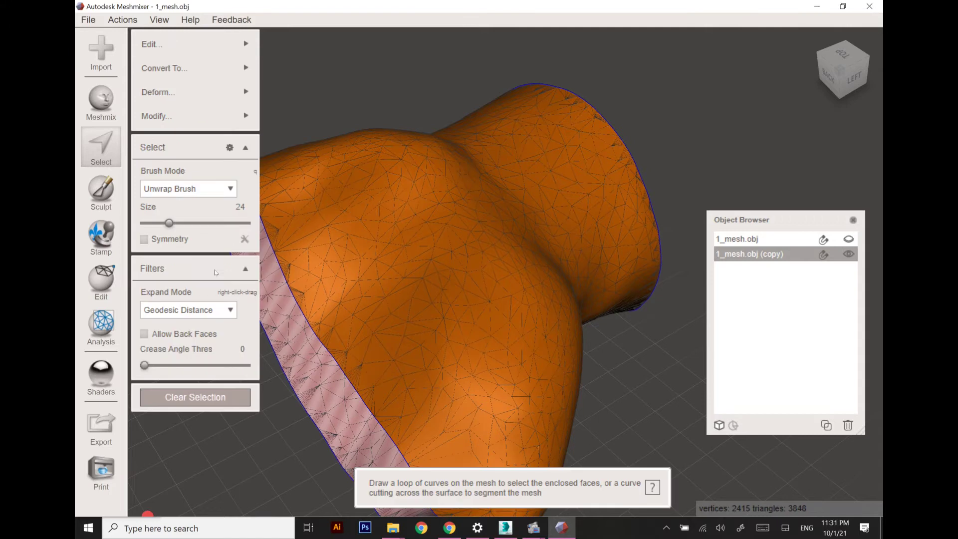
Step: Start sculpting with the triangle-reducing brush and thin out the dense triangles on the hand and forearm, using strength 51 and size 43
click(210, 113)
click(107, 194)
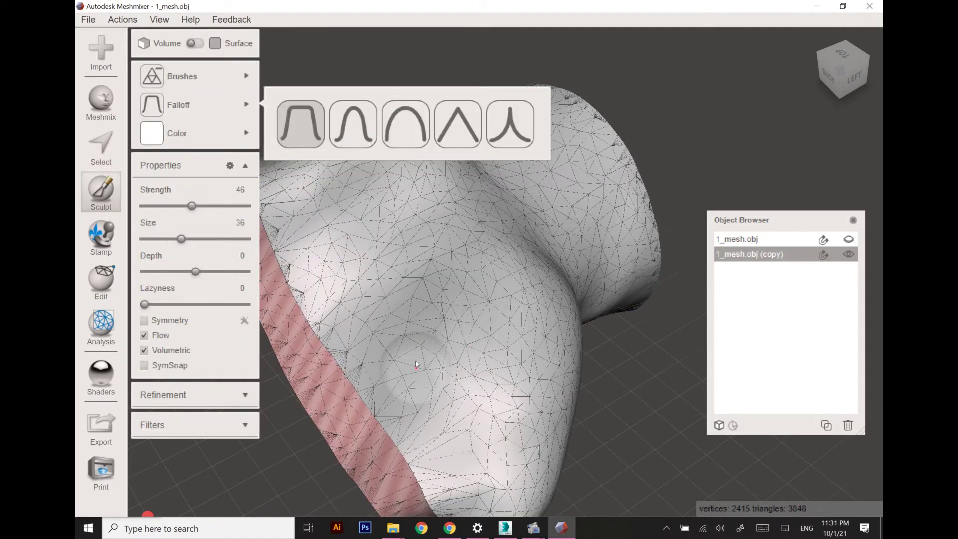
middle_drag(416, 375, 431, 355)
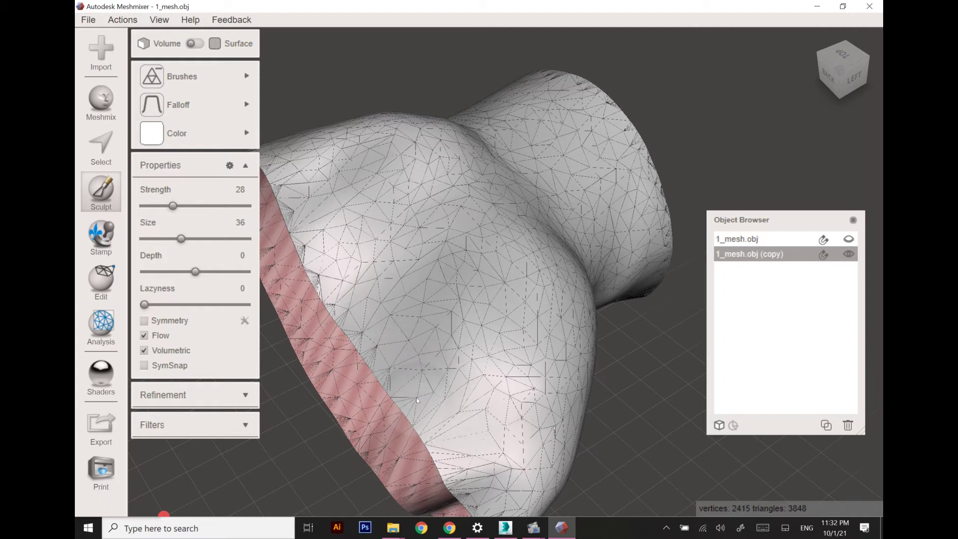
right_drag(418, 399, 500, 355)
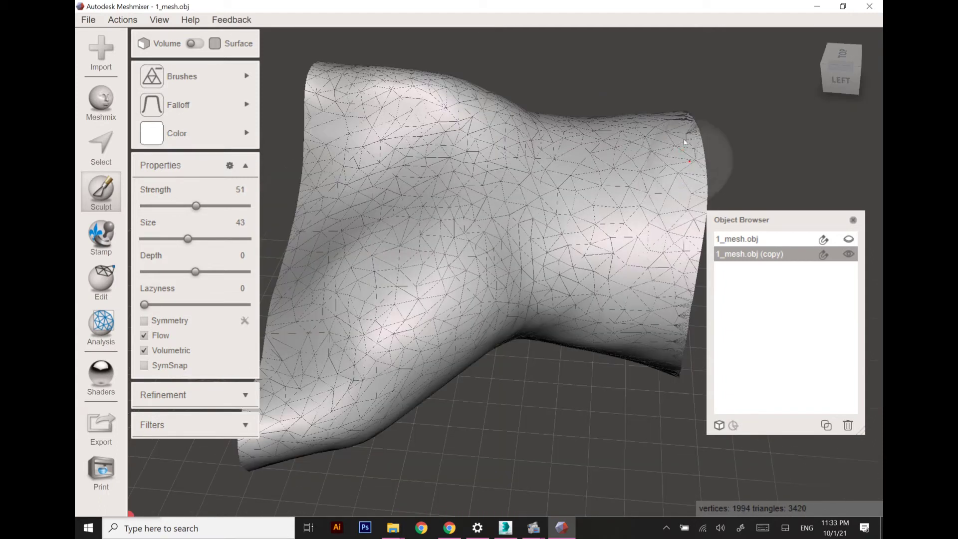
mouse_move(694, 140)
right_down()
mouse_move(621, 330)
mouse_move(519, 197)
mouse_move(661, 147)
mouse_move(494, 190)
mouse_move(559, 352)
right_up()
click(661, 147)
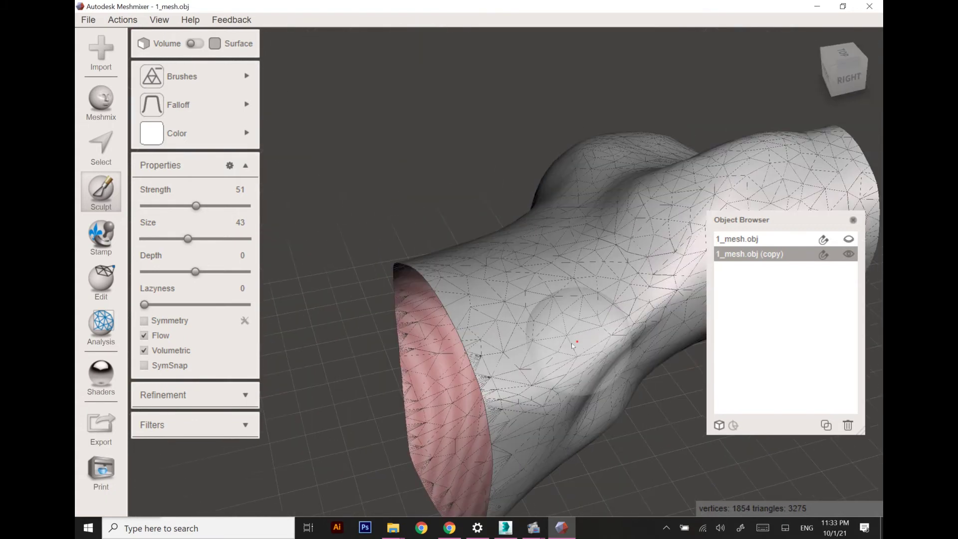
Step: Thin out the crowded triangles along the forearm rim and around the wrist, raising the reducing brush to strength 62 and size 45
right_drag(517, 439, 492, 305)
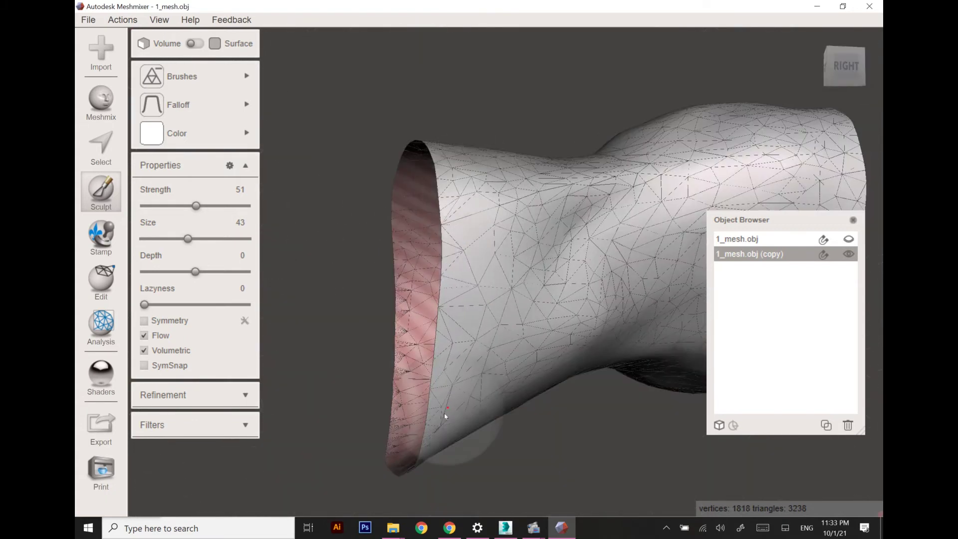
right_drag(443, 418, 450, 220)
right_drag(397, 327, 609, 278)
right_drag(554, 228, 549, 330)
drag(584, 367, 548, 235)
right_drag(548, 235, 572, 282)
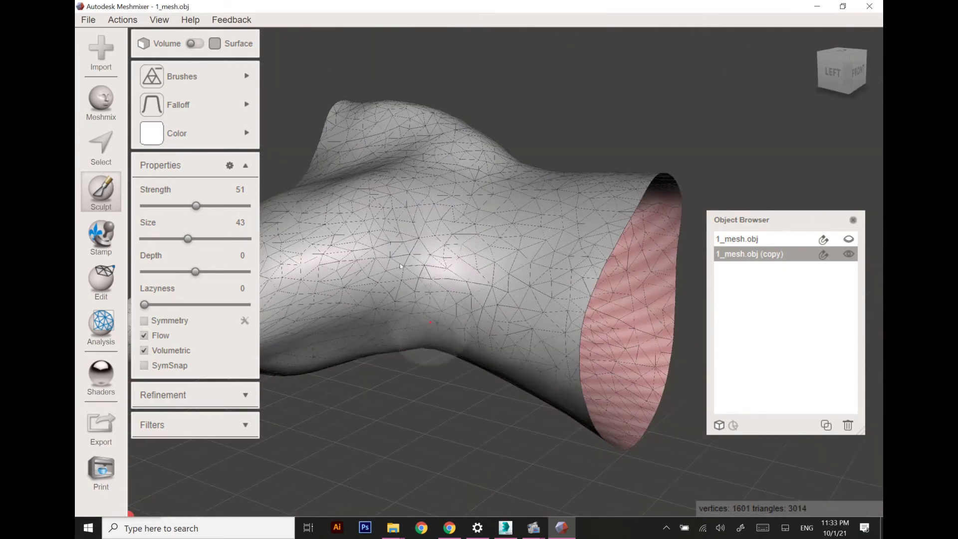
right_drag(365, 279, 410, 269)
middle_drag(411, 267, 453, 262)
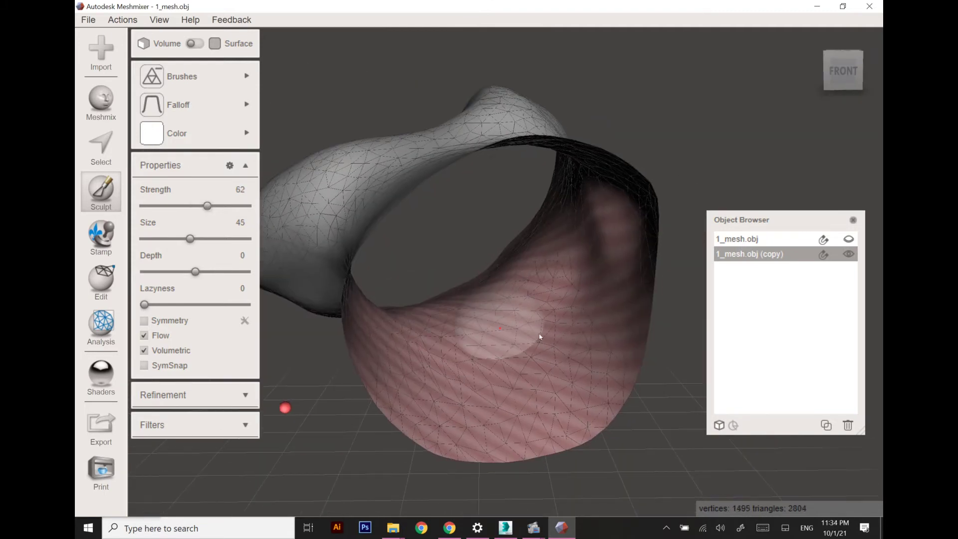
Step: Select the triangles around the small hole on the underside, erase and fill them using brush size 31, and clear the selection
right_drag(541, 333, 451, 259)
scroll(508, 225, up, 3)
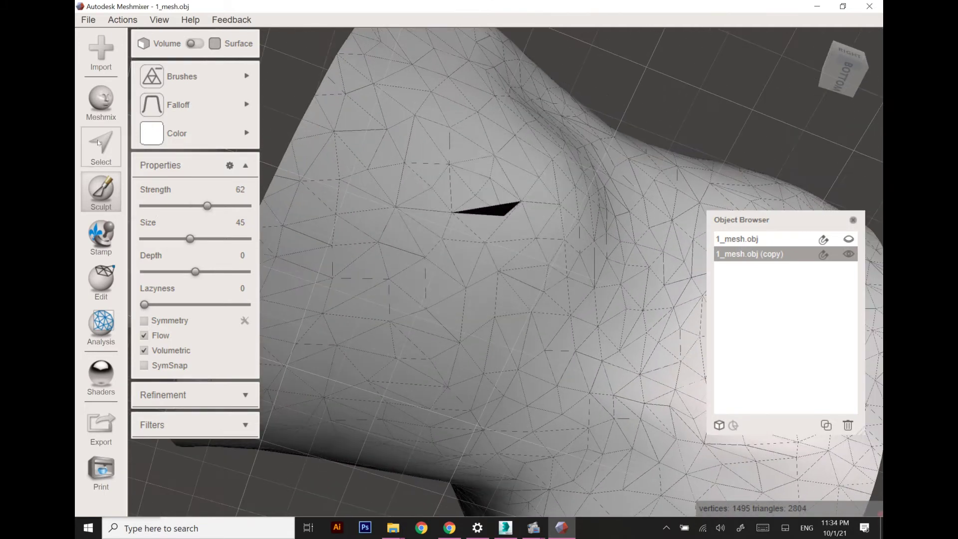
click(99, 142)
key(bracketleft)
key(bracketleft)
key(bracketleft)
click(510, 214)
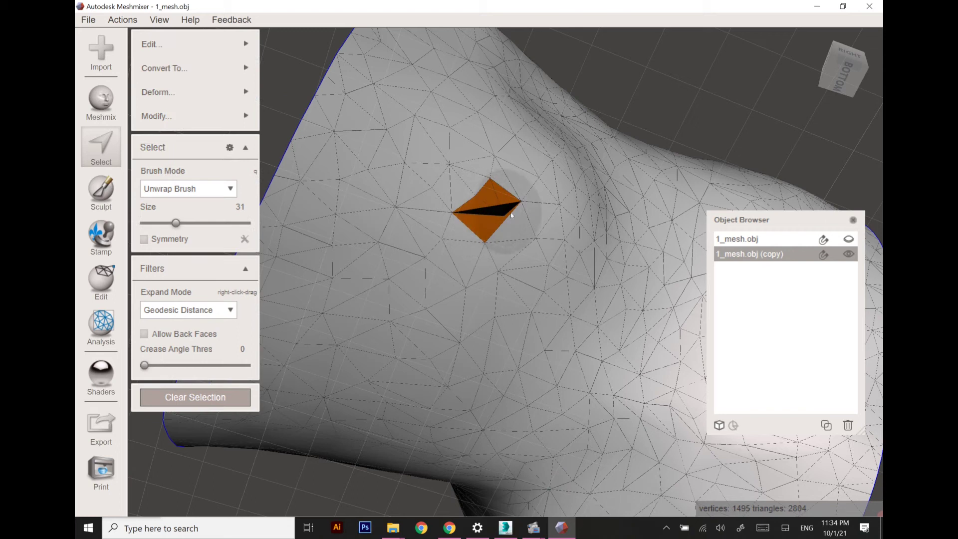
drag(512, 216, 444, 191)
key(f)
click(167, 261)
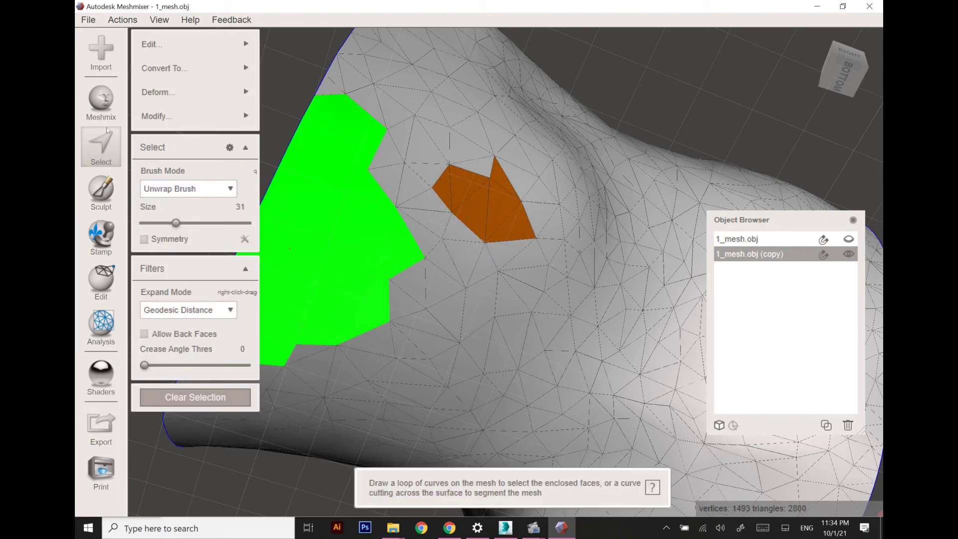
key(Escape)
Step: Brush away the remaining small triangles around the wrist and thumb with the triangle-reducing sculpt brush at strength 62 and size 37
key(bracketright)
key(bracketright)
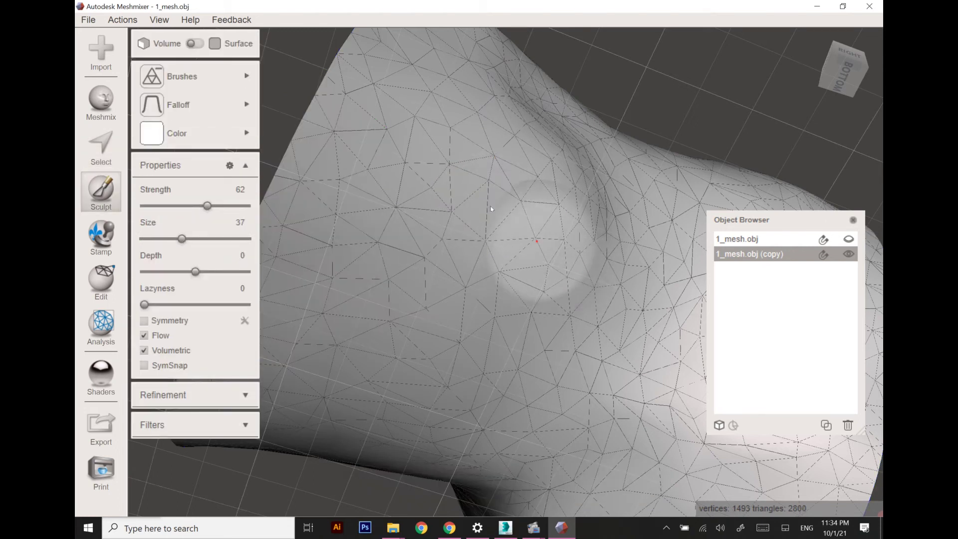
scroll(544, 326, down, 2)
right_drag(503, 308, 519, 246)
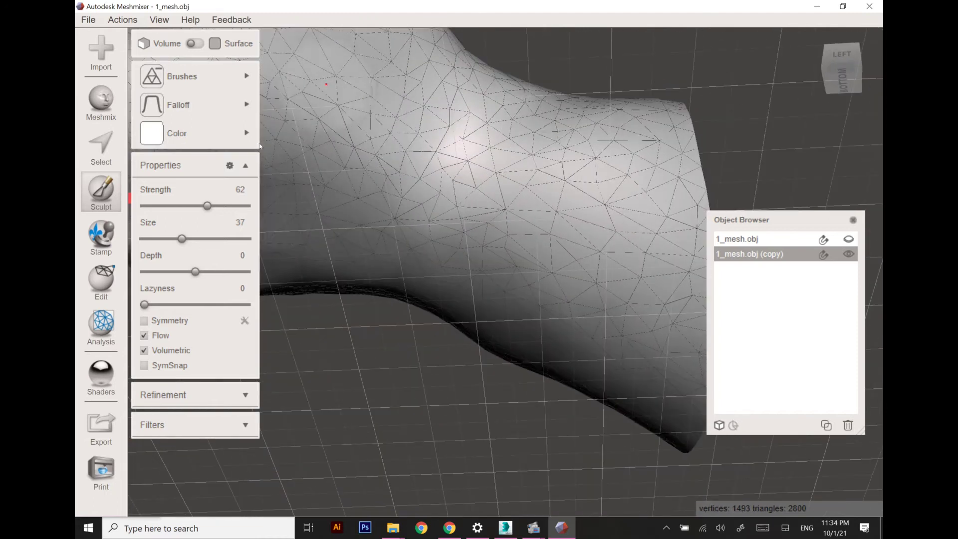
drag(316, 88, 302, 117)
right_drag(439, 214, 474, 339)
right_drag(309, 200, 469, 311)
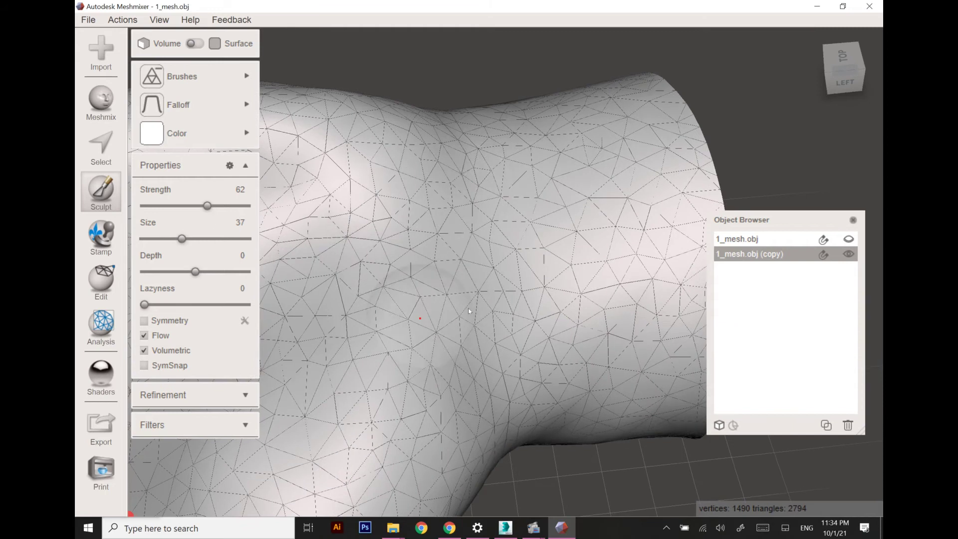
right_drag(589, 369, 422, 380)
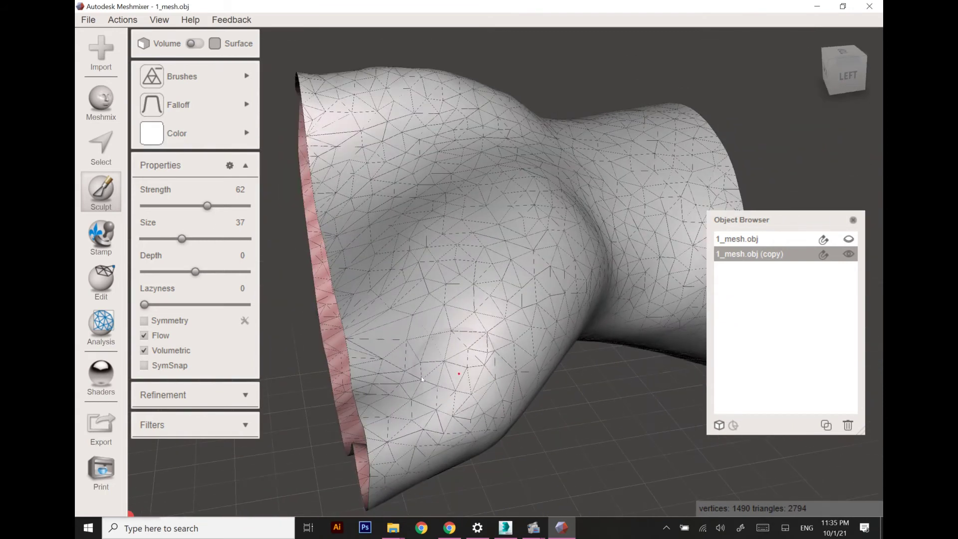
right_drag(621, 149, 316, 148)
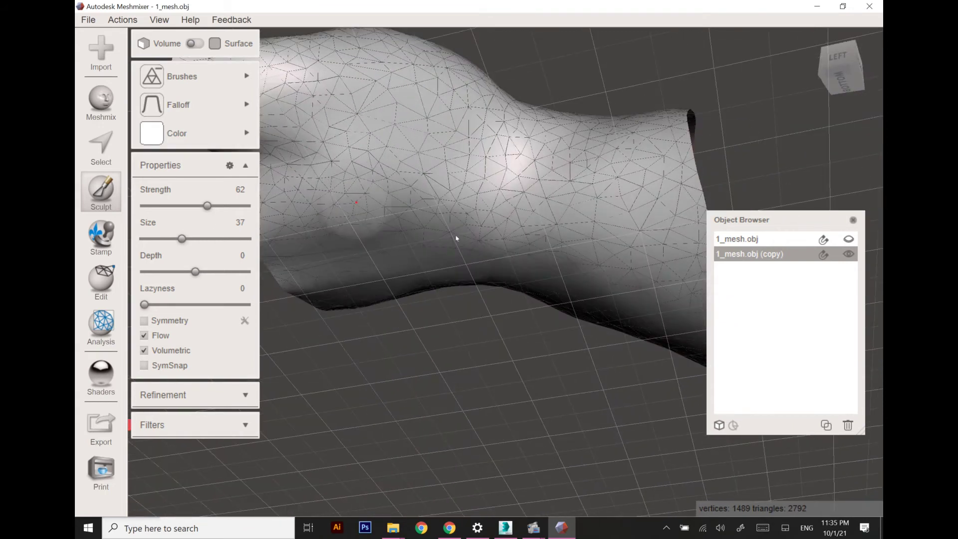
right_drag(713, 207, 657, 436)
scroll(532, 309, down, 2)
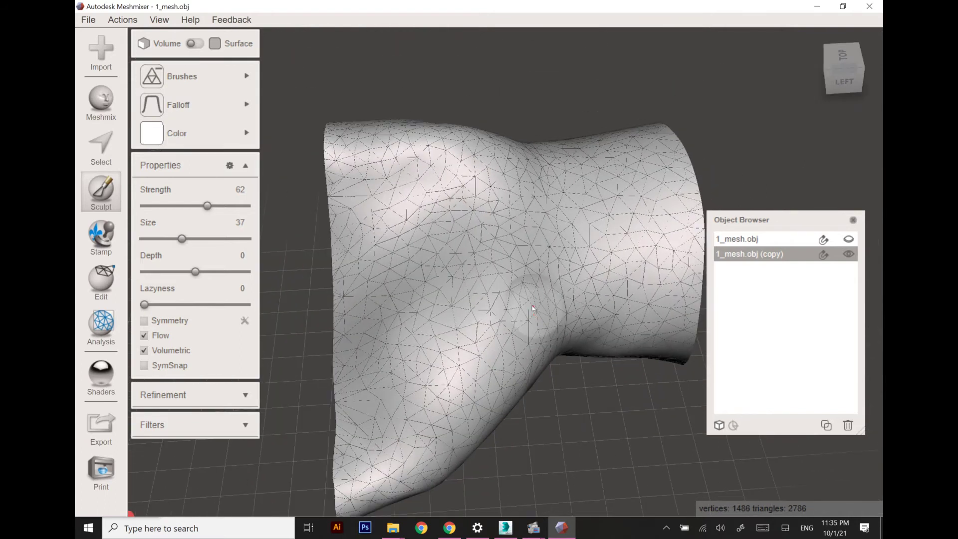
right_drag(464, 302, 382, 257)
Step: Select the whole mesh copy and start a Plane Cut on it with the cut type Slice (Keep Both)
click(103, 285)
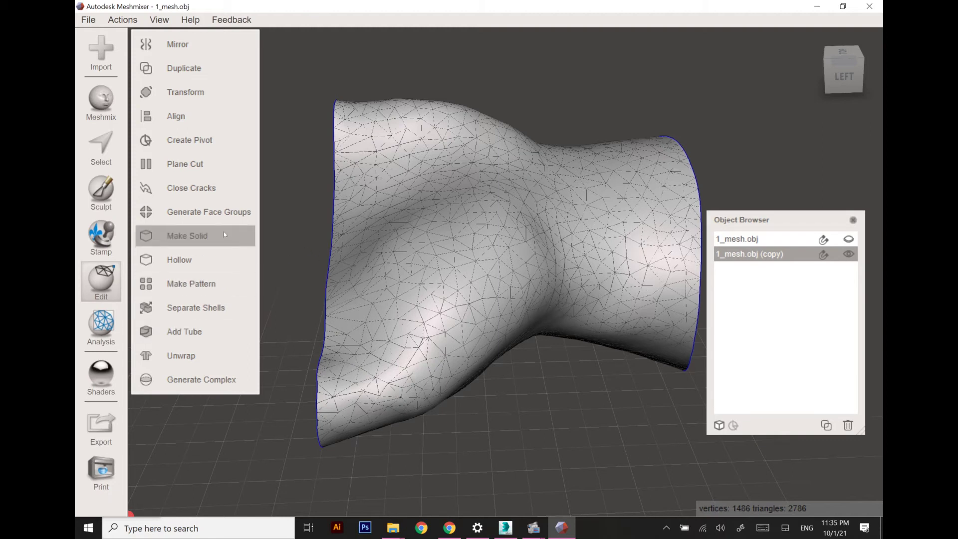
click(101, 148)
click(419, 217)
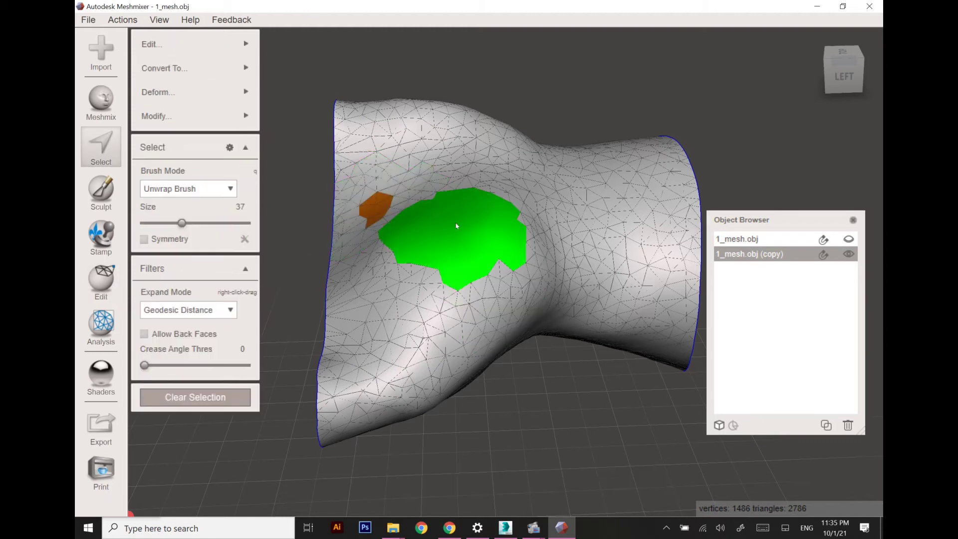
key(ctrl+a)
mouse_move(208, 49)
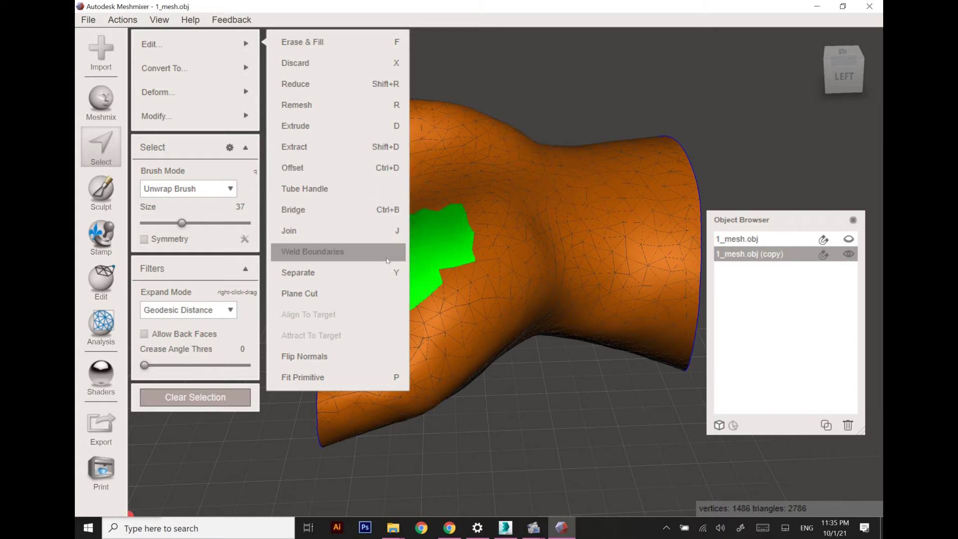
click(366, 295)
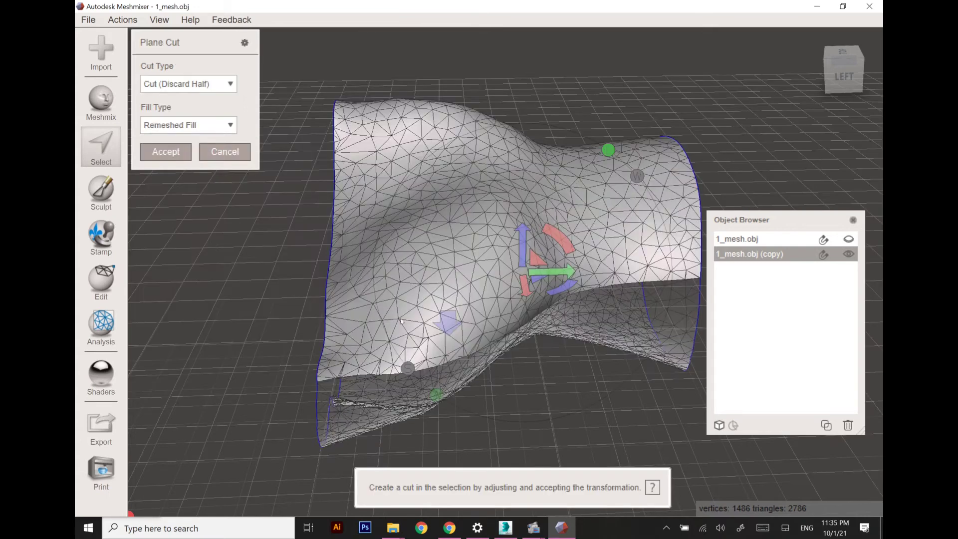
click(220, 84)
Step: Rotate the slicing plane around the forearm's long axis so it divides the wrist into an upper and a lower half
right_drag(383, 240, 166, 259)
drag(394, 196, 390, 202)
click(837, 75)
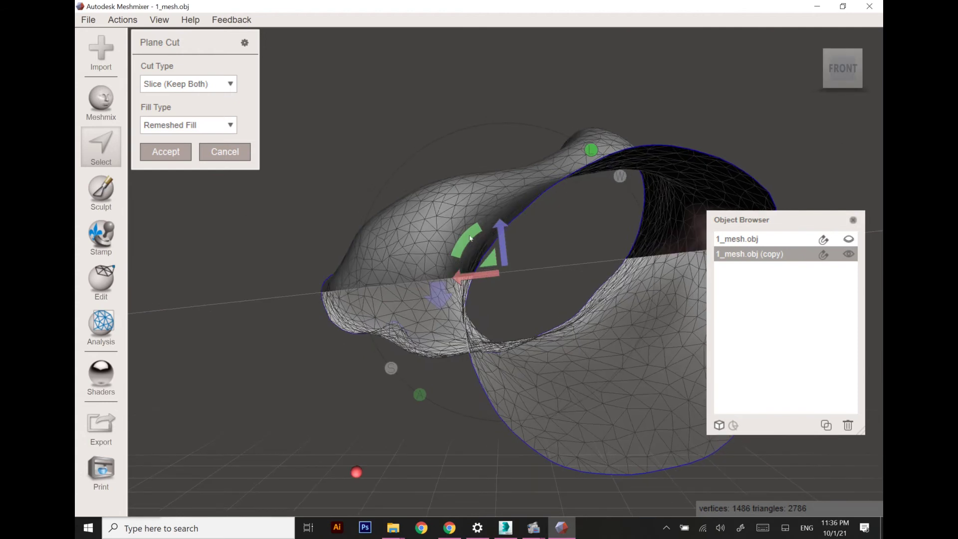
click(825, 72)
right_drag(375, 306, 593, 303)
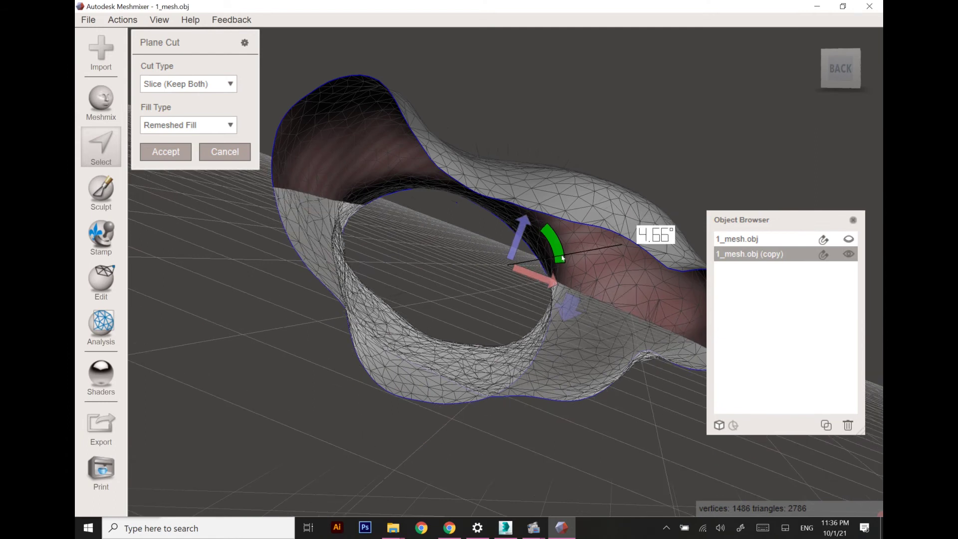
right_drag(529, 219, 709, 309)
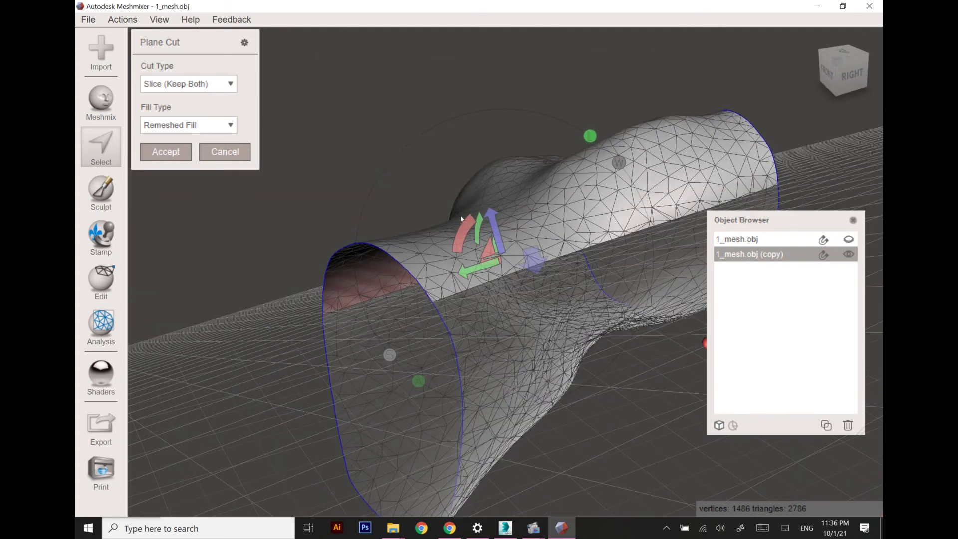
Step: Tilt the slicing plane along the length of the wrist and slice the mesh, keeping both halves and using Remeshed Fill
drag(467, 228, 505, 248)
right_drag(505, 248, 661, 175)
drag(459, 250, 462, 252)
right_drag(469, 279, 175, 169)
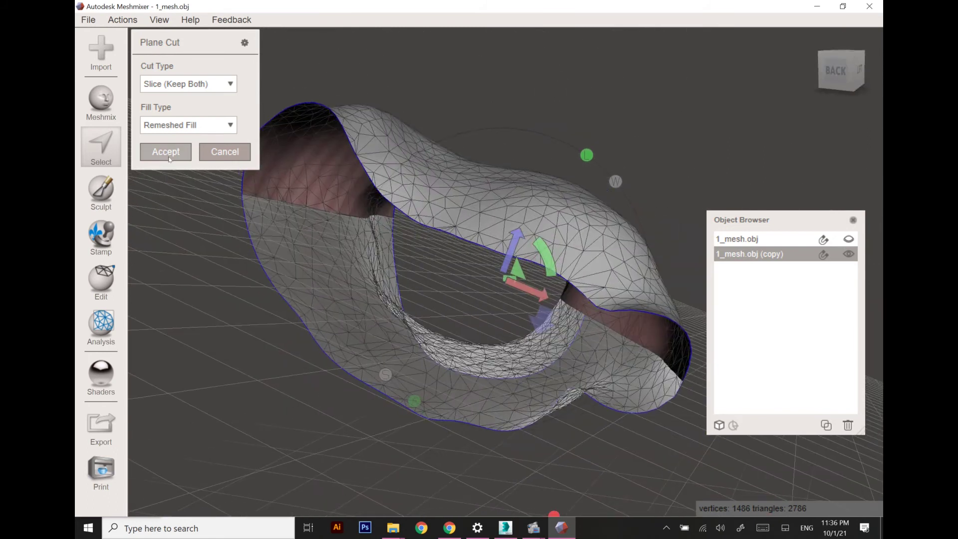
click(165, 152)
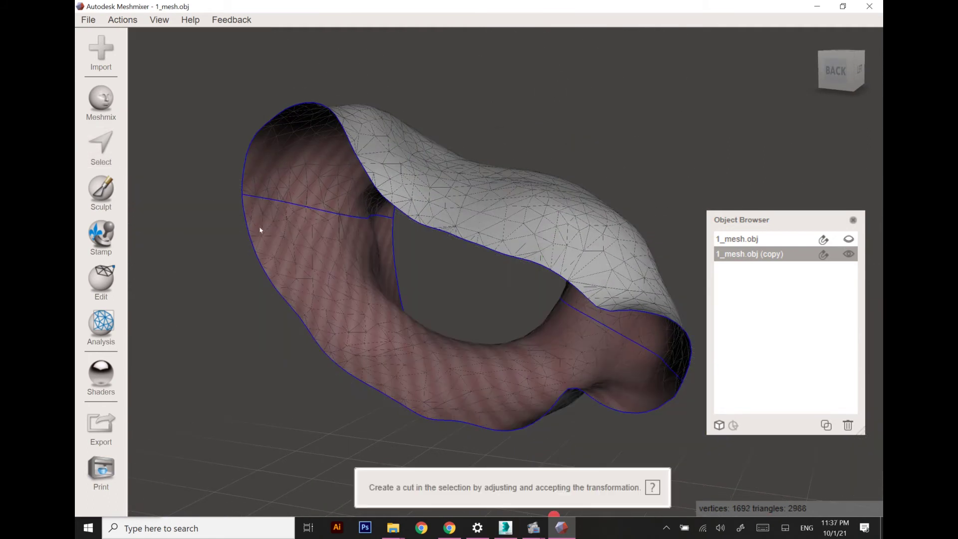
Step: Select the whole upper half of the sliced mesh and separate it into its own object
key(s)
click(419, 197)
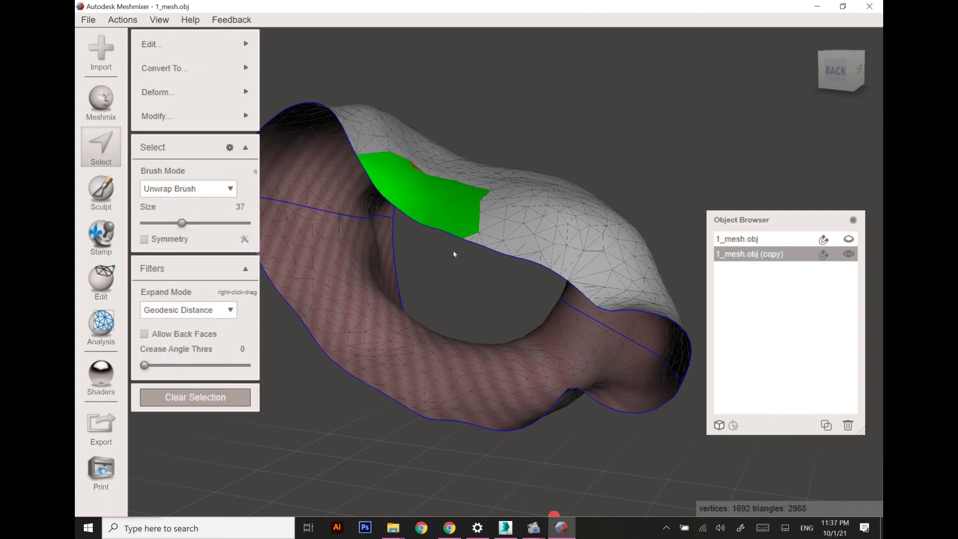
double_click(456, 173)
right_drag(456, 173, 607, 175)
mouse_move(230, 44)
click(350, 269)
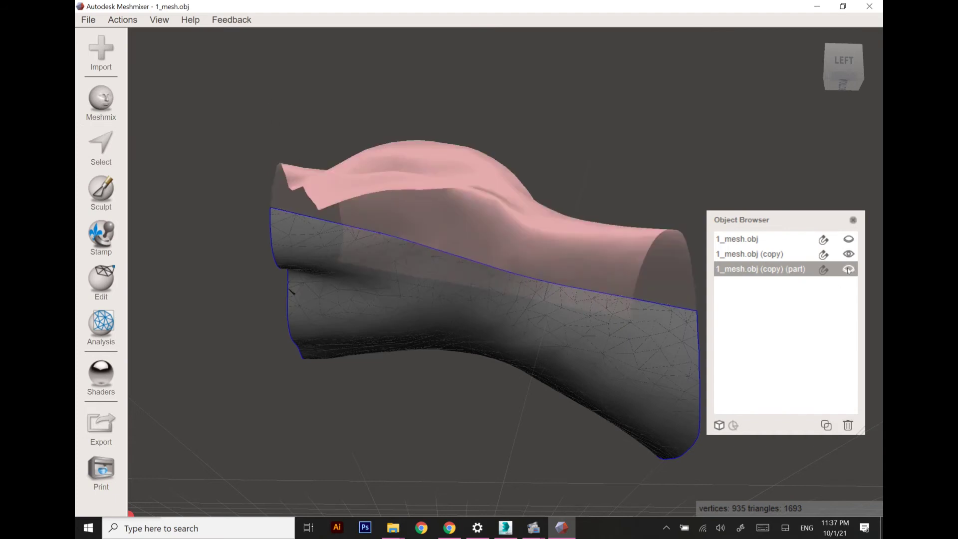
Step: Make the remaining lower half active and examine its shape and cut edges on its own
click(778, 254)
right_drag(499, 350, 450, 147)
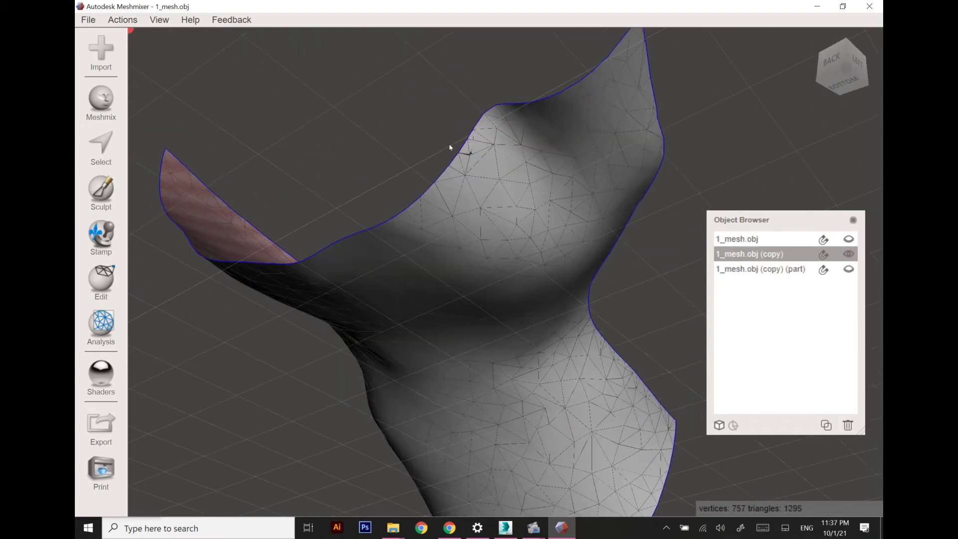
click(104, 268)
click(91, 196)
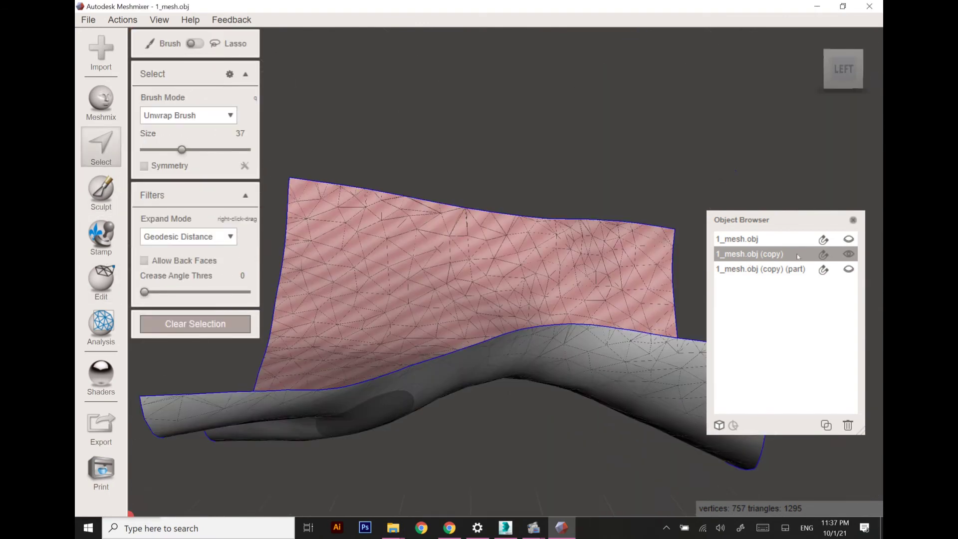
Step: Show the separated upper half again and move it straight up with Transform so it sits clear of the lower half
click(849, 269)
click(849, 268)
right_drag(466, 277, 466, 243)
scroll(466, 244, down, 3)
right_drag(360, 285, 555, 289)
right_drag(471, 244, 257, 73)
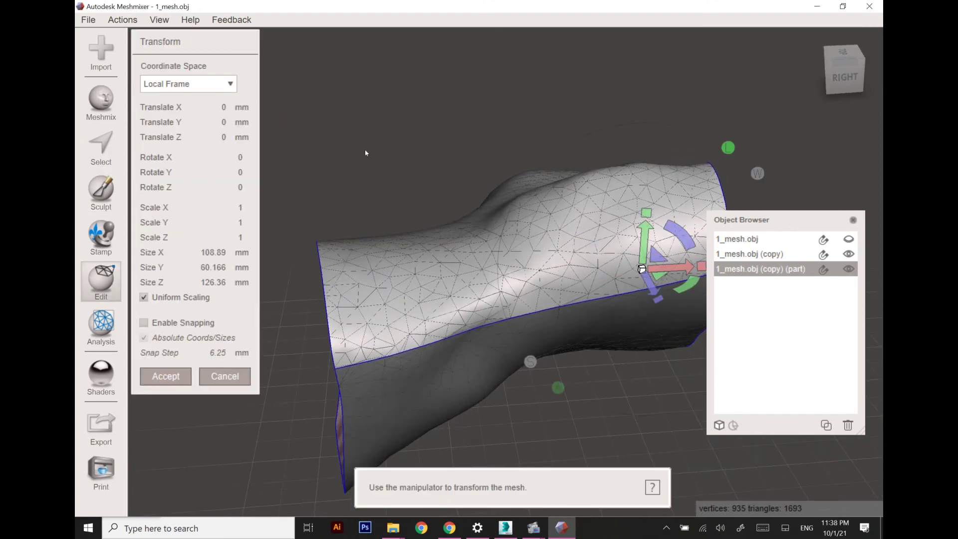
drag(646, 229, 652, 127)
click(165, 377)
right_drag(379, 269, 479, 333)
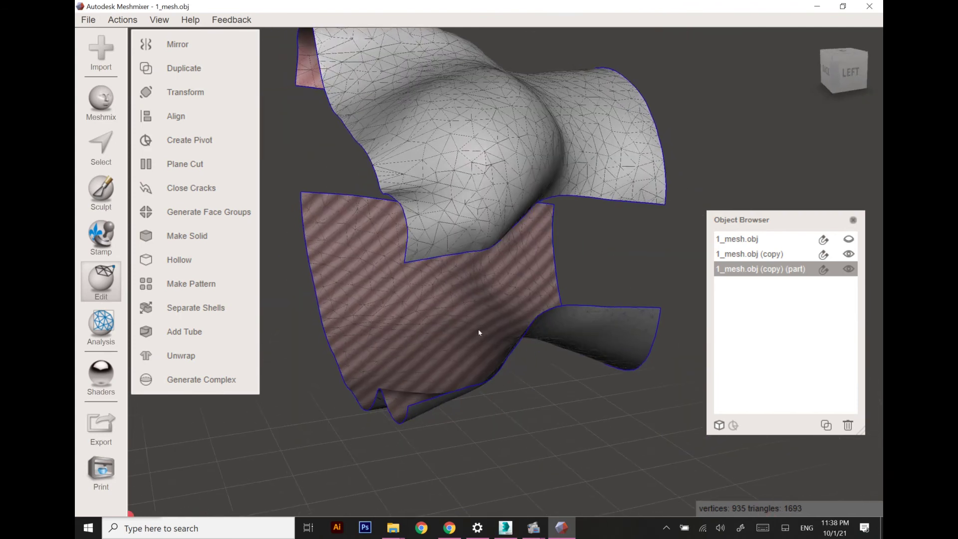
Step: Start Make Pattern on the raised upper half with the Edges pattern type and an element dimension of 1 mm
click(193, 278)
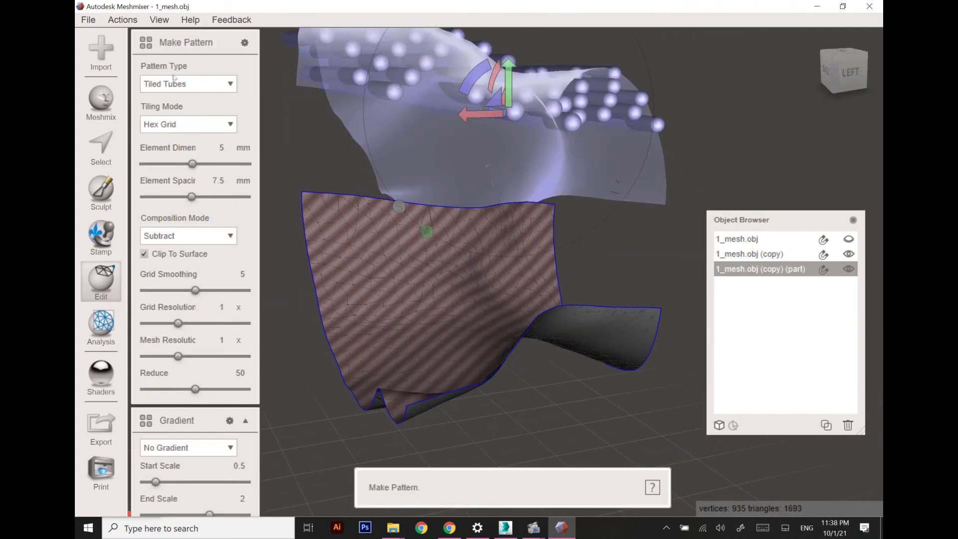
click(173, 80)
click(177, 98)
right_drag(359, 174, 492, 210)
click(219, 148)
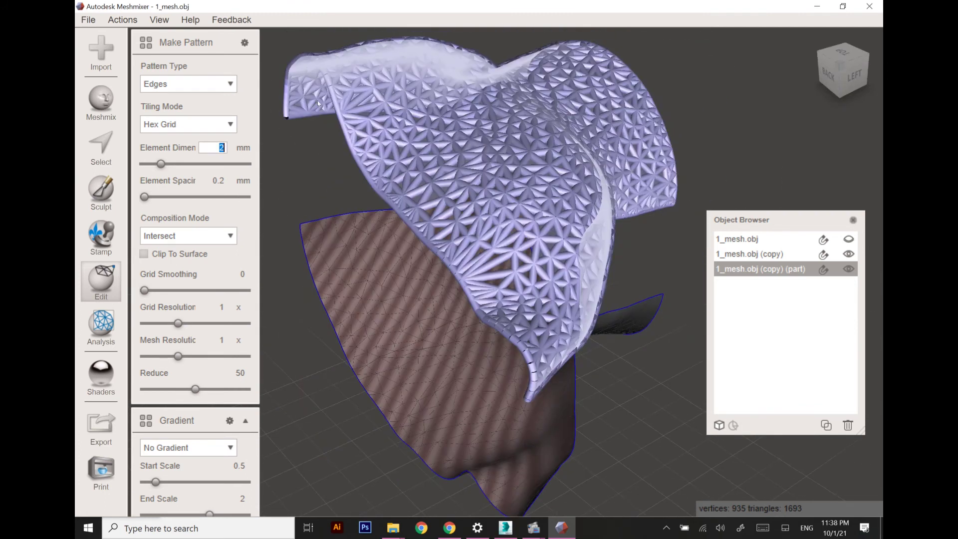
text(1)
key(Tab)
Step: Set the edge pattern's element dimension to 1.3 mm and generate the lattice for the upper half
right_drag(399, 200, 430, 225)
click(222, 148)
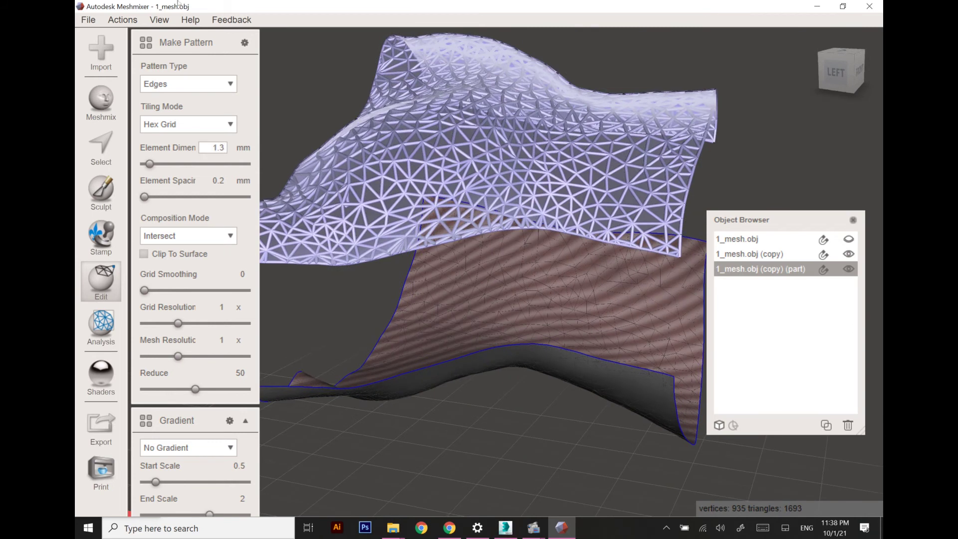
click(218, 180)
right_drag(375, 199, 486, 199)
key(Return)
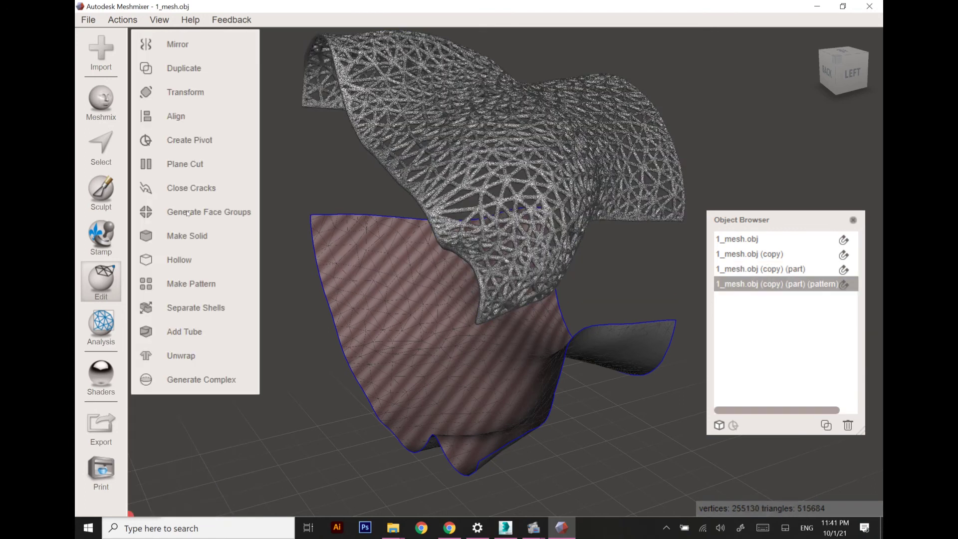
Step: Select the entire lower half and extrude it with a 2.5 mm offset, Harden 10 and the Normal direction
right_drag(348, 251, 366, 292)
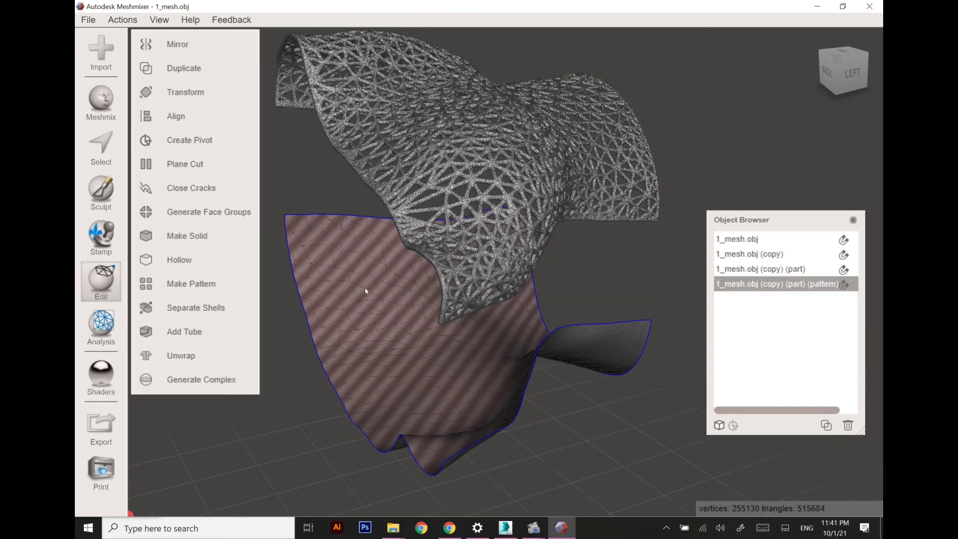
right_drag(522, 332, 408, 261)
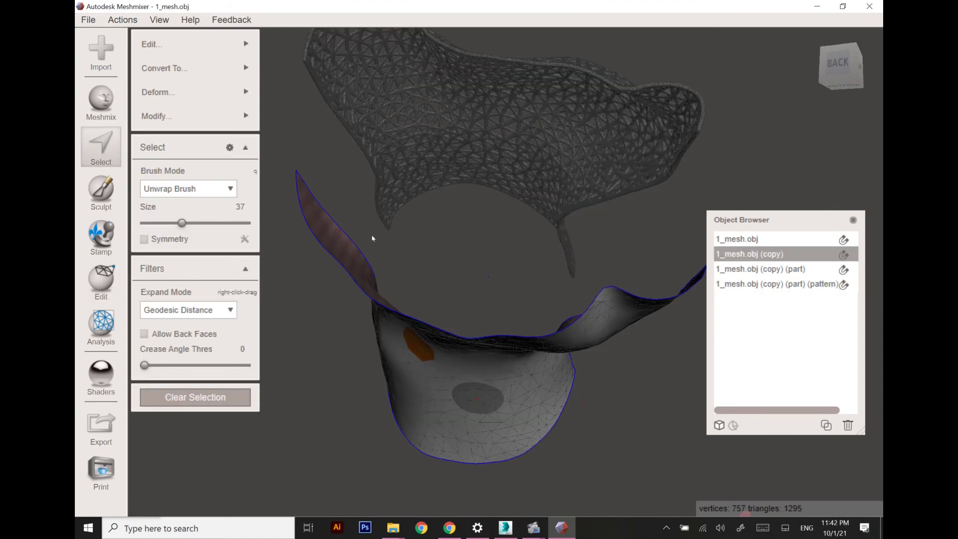
double_click(478, 398)
click(195, 44)
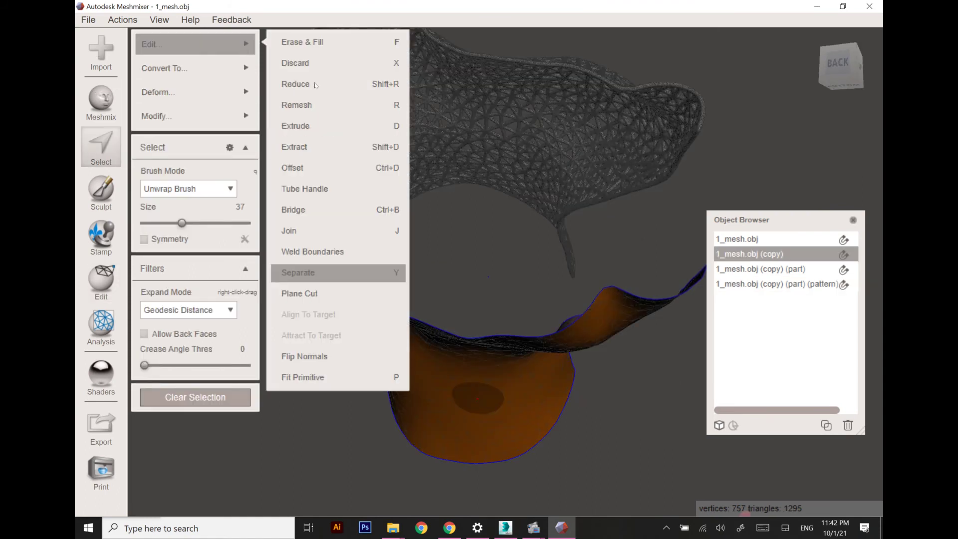
click(304, 126)
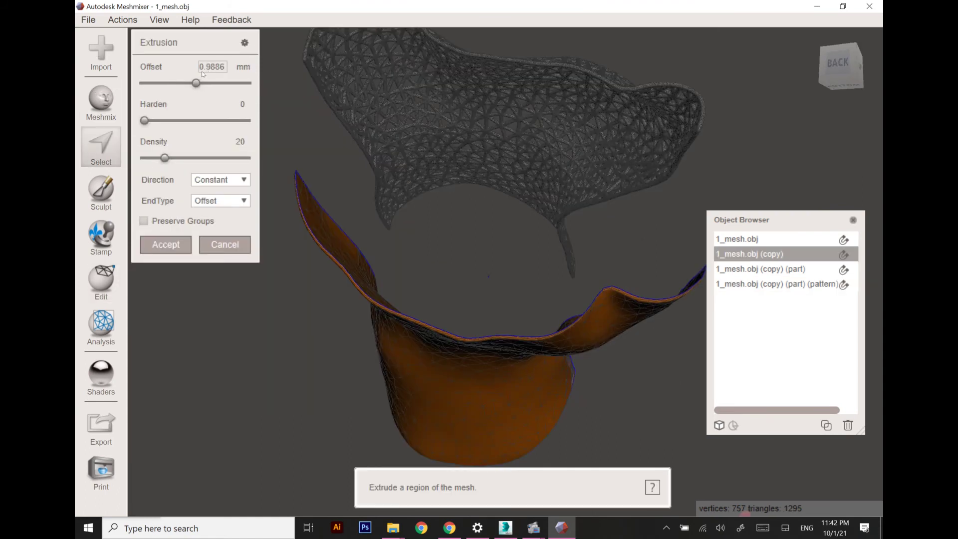
double_click(224, 67)
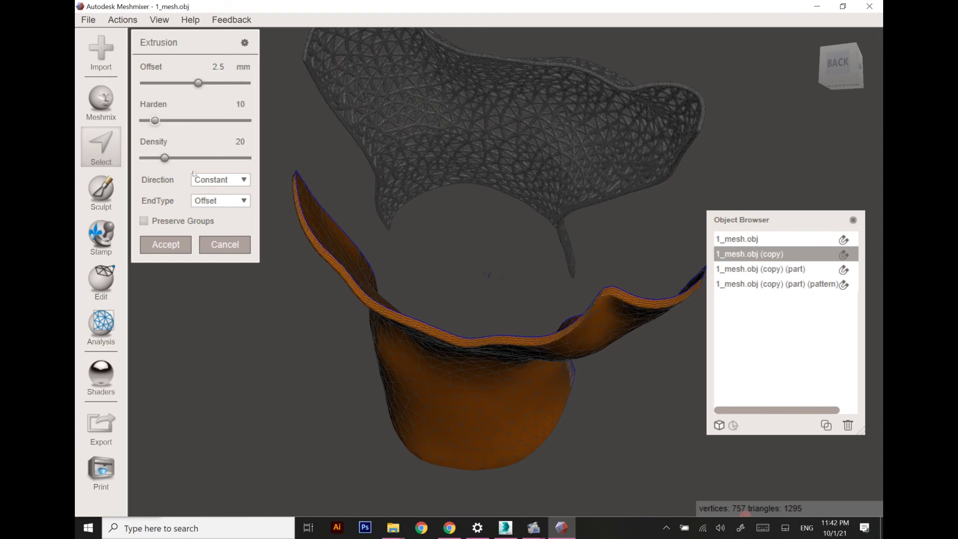
right_drag(367, 354, 570, 394)
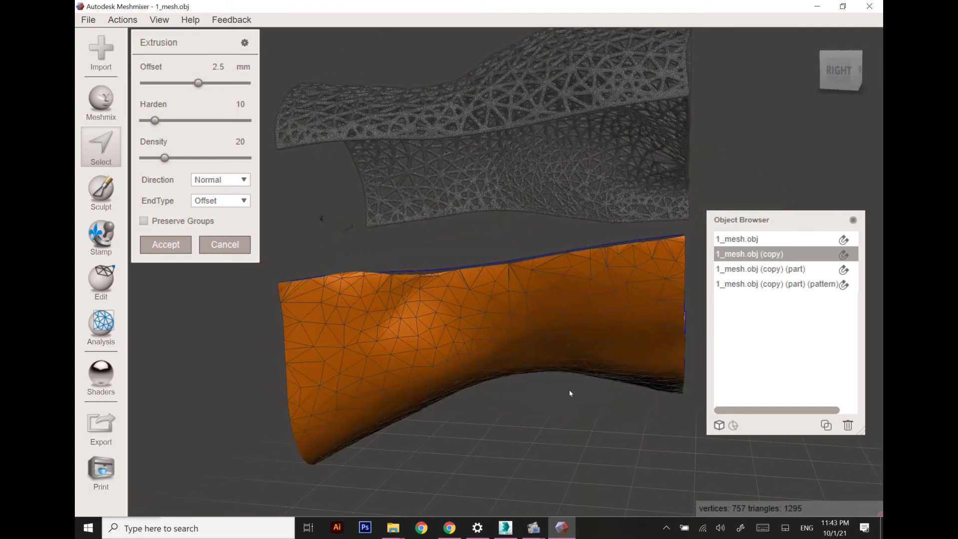
Step: Raise the extrusion's Harden to 41, keep the Offset end type and accept the thickened lower half
scroll(389, 279, up, 3)
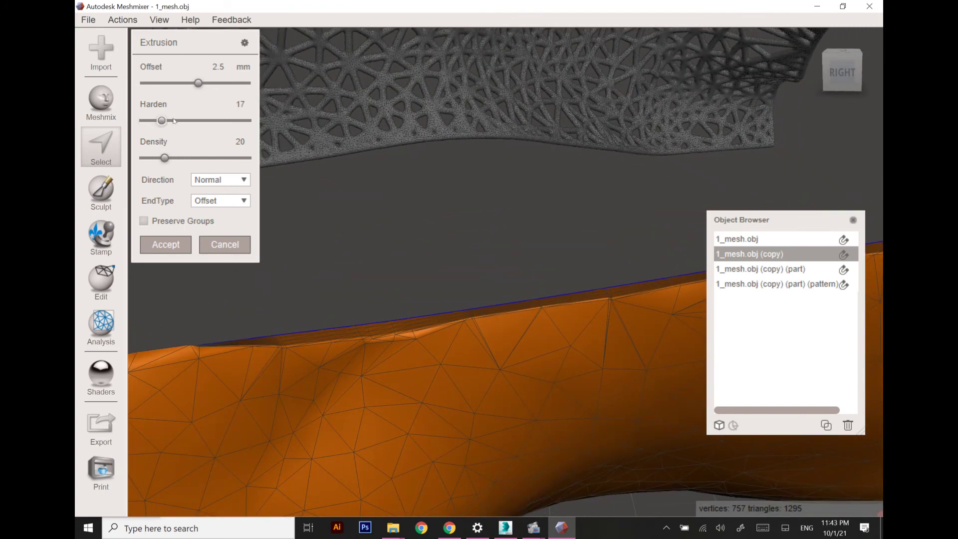
right_drag(322, 396, 435, 407)
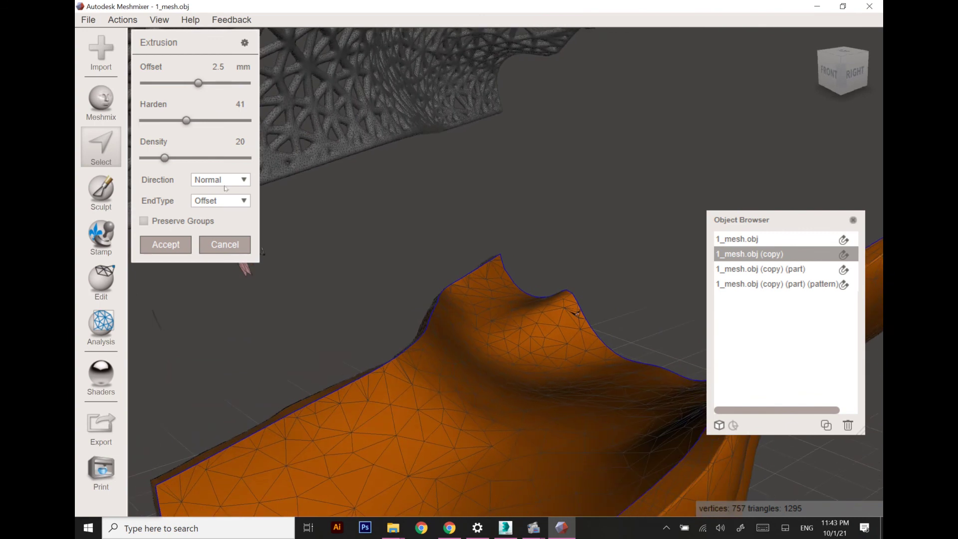
click(226, 206)
click(214, 194)
click(214, 201)
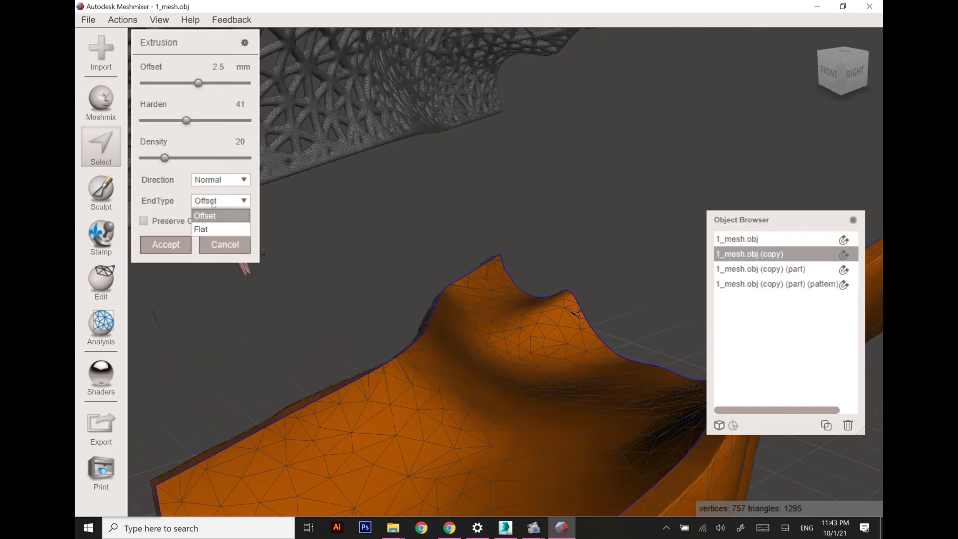
right_drag(350, 360, 380, 300)
click(165, 245)
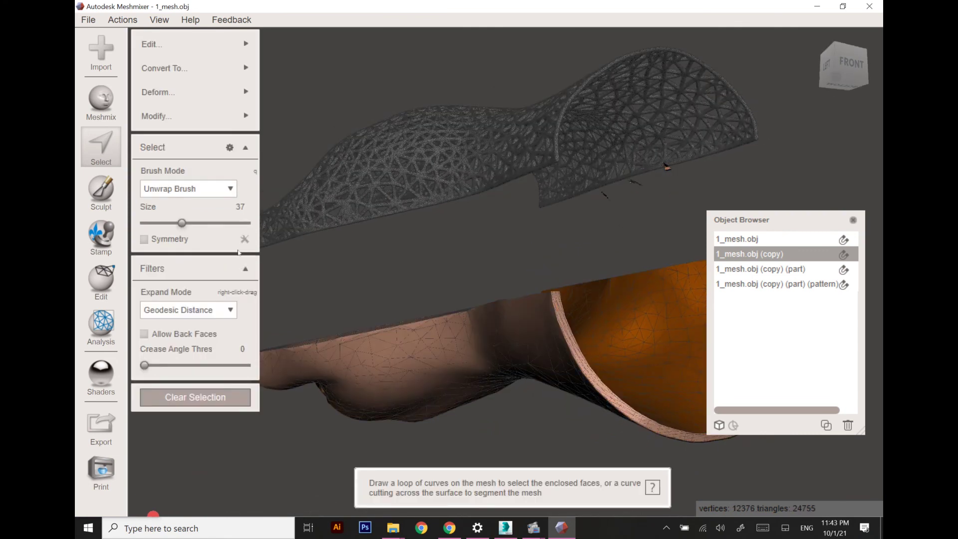
Step: Clear the face selection and select the thickened lower half together with the upper lattice object
drag(348, 252, 478, 381)
key(Escape)
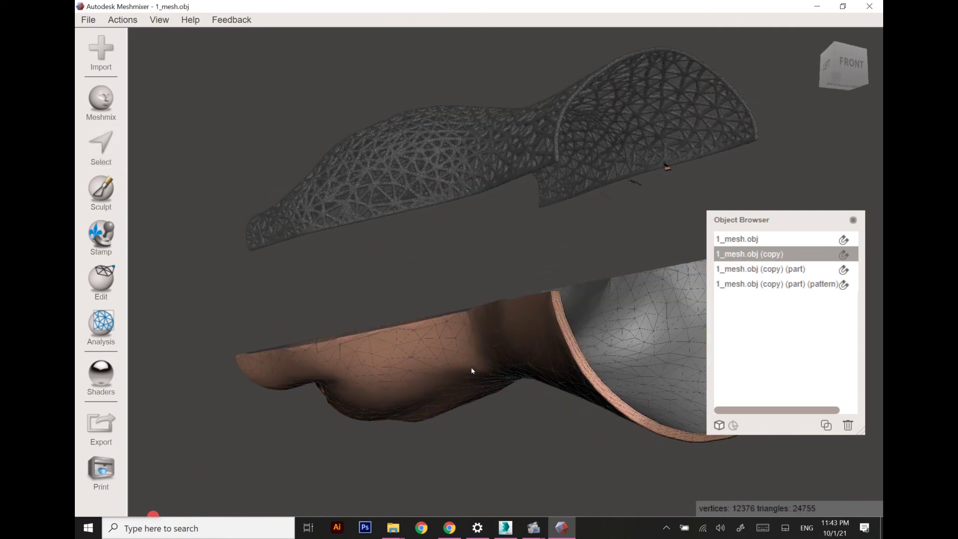
shift+click(758, 285)
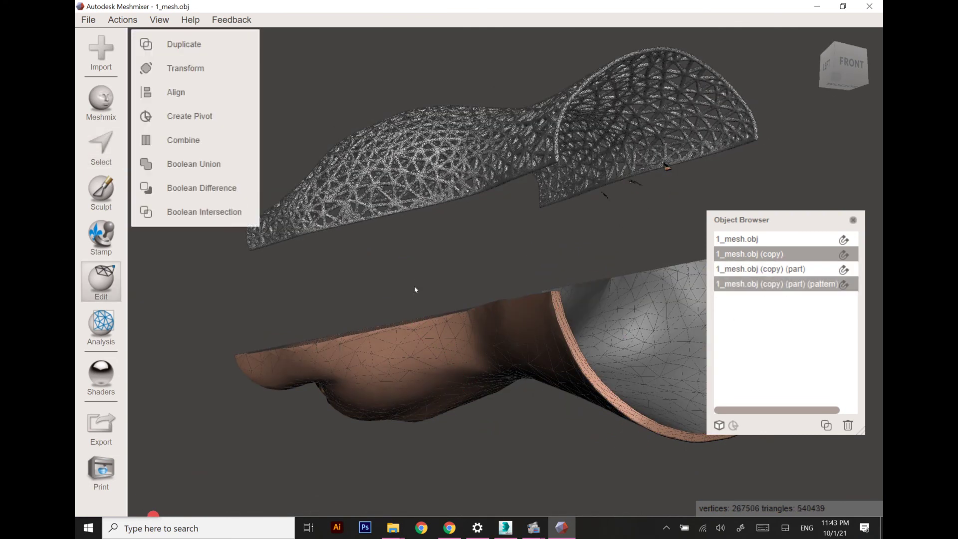
click(88, 20)
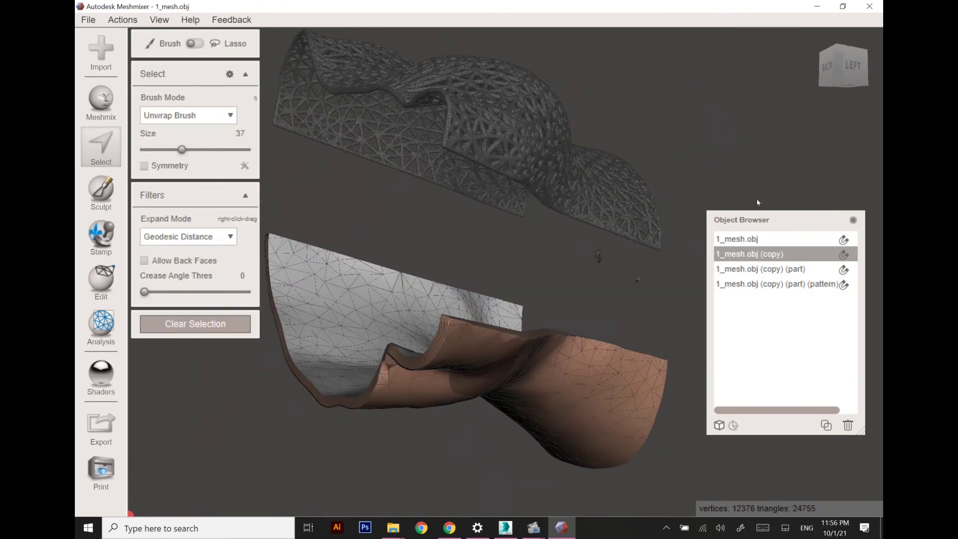
Step: Move the thickened lower half up about 34.4 mm along Y with Transform so it meets the upper lattice
right_drag(757, 202, 738, 199)
right_drag(525, 201, 578, 157)
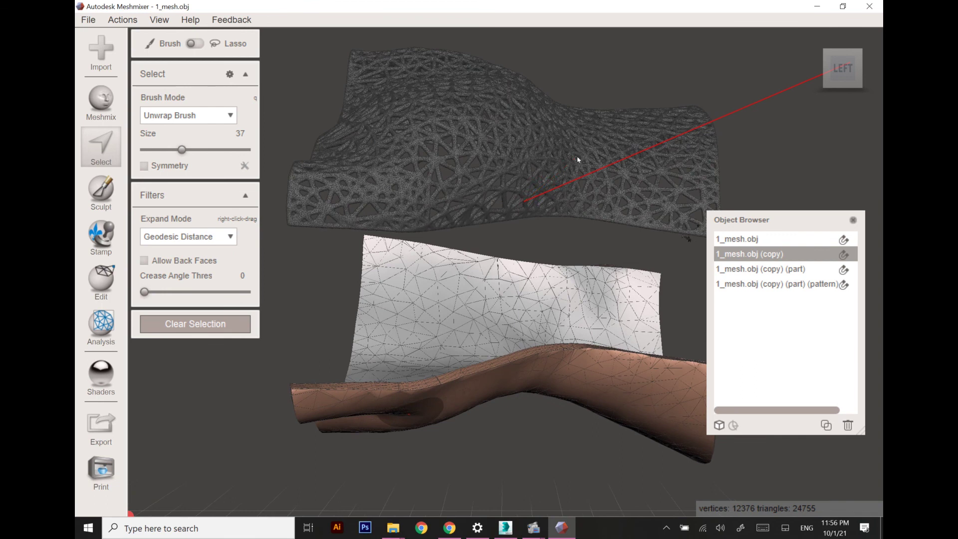
click(234, 323)
click(98, 288)
click(172, 92)
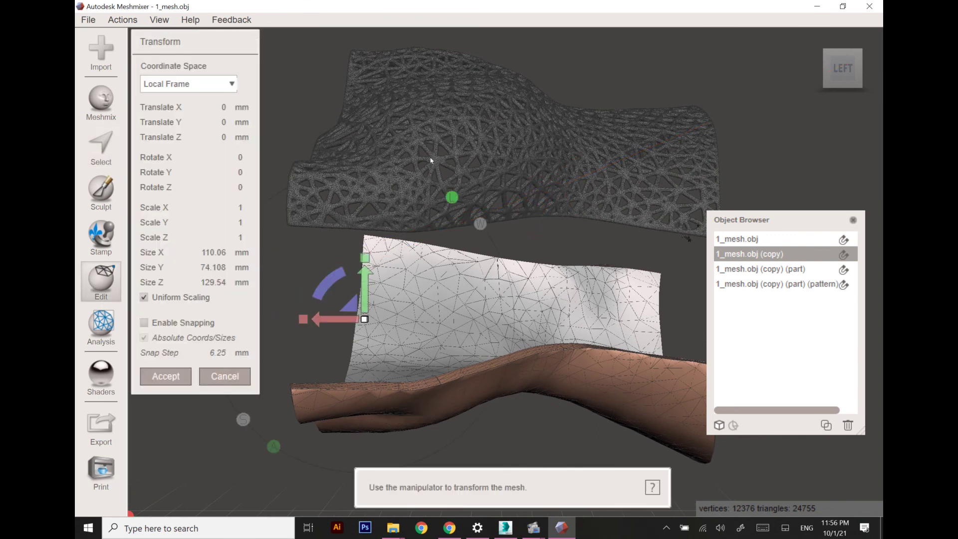
drag(365, 276, 352, 154)
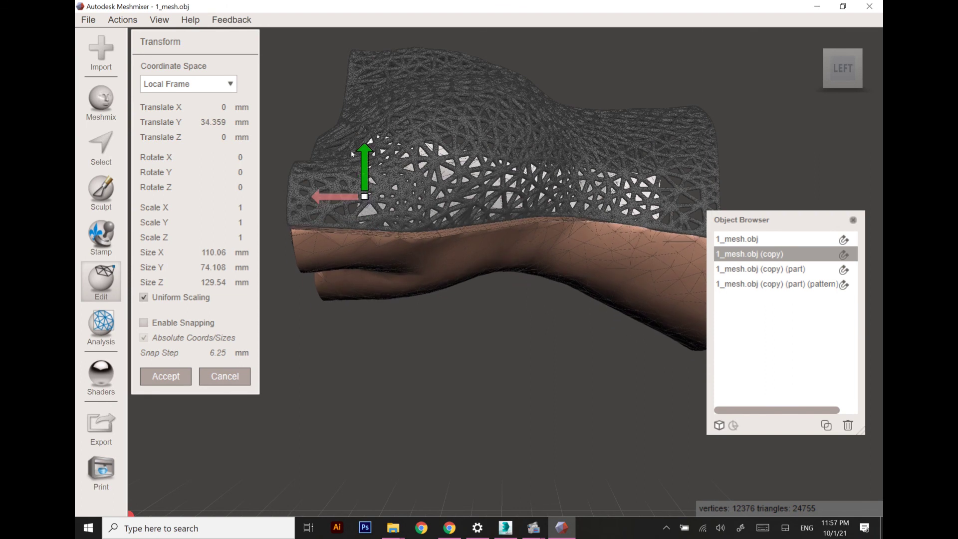
Step: Hide the unpatterned upper half and make the upper lattice object active
click(772, 268)
drag(795, 412, 813, 412)
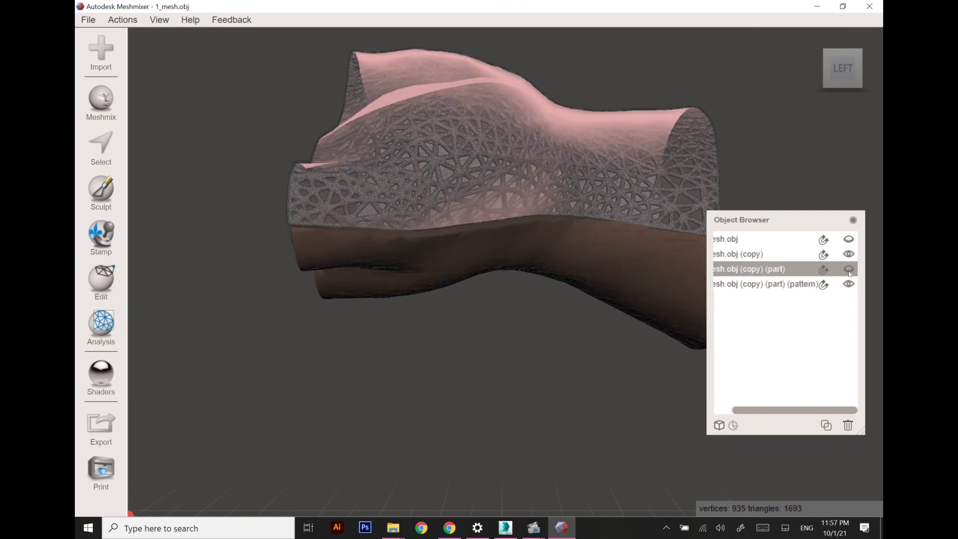
click(819, 284)
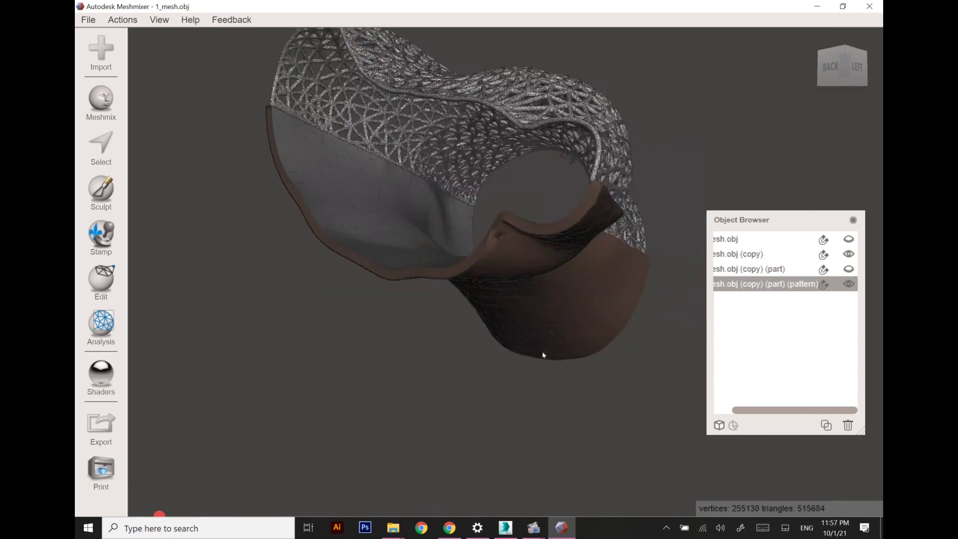